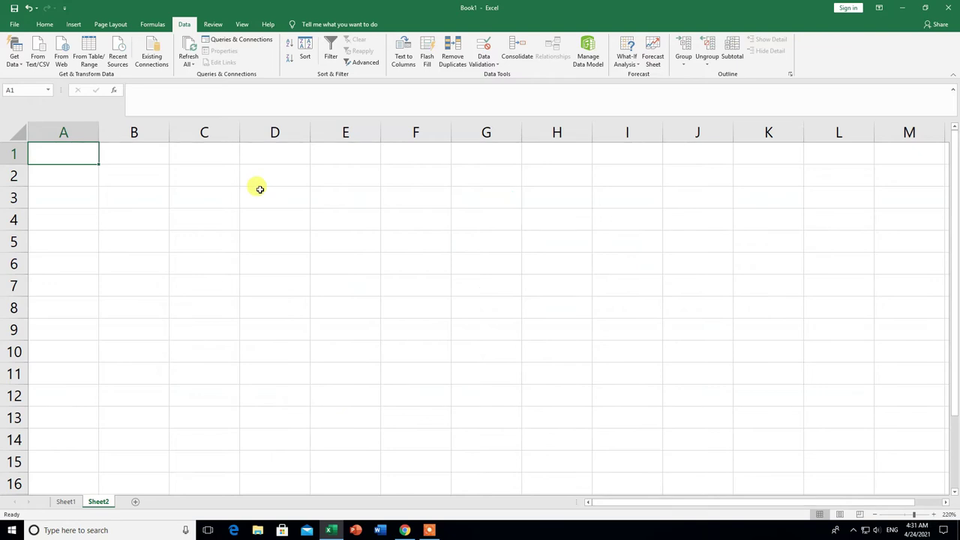
- Toggle between the Home and Data tabs while the fd workbook's Sheet1 marks table is shown
left_click(45, 25)
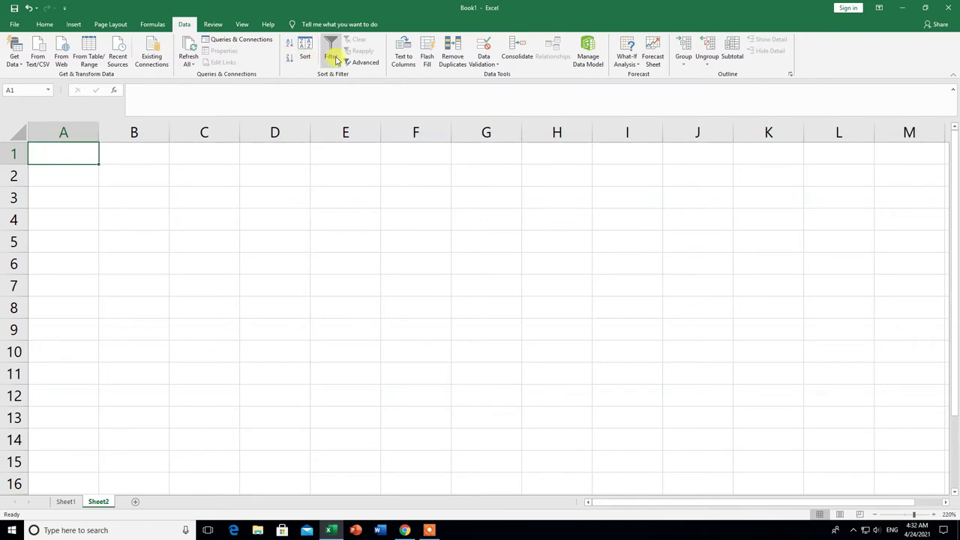
left_click(42, 25)
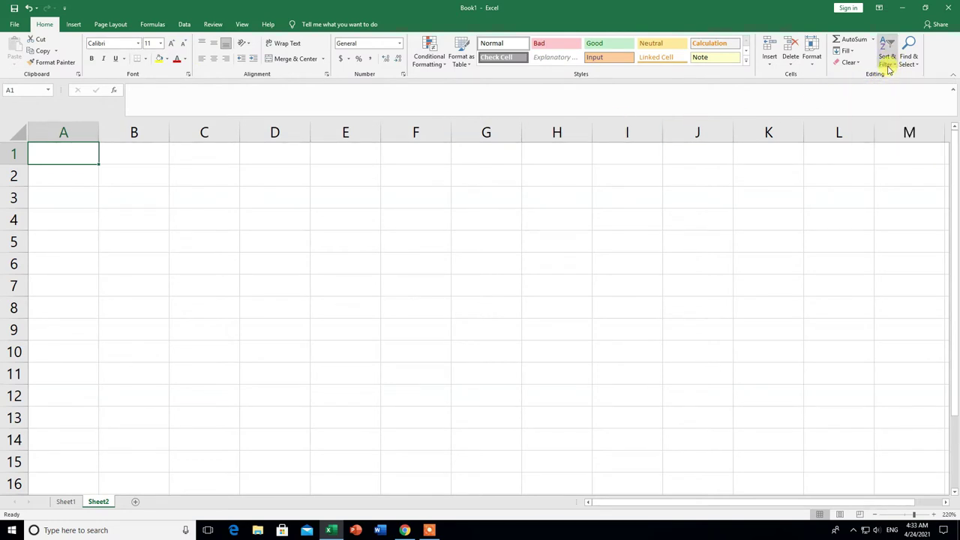
left_click(186, 25)
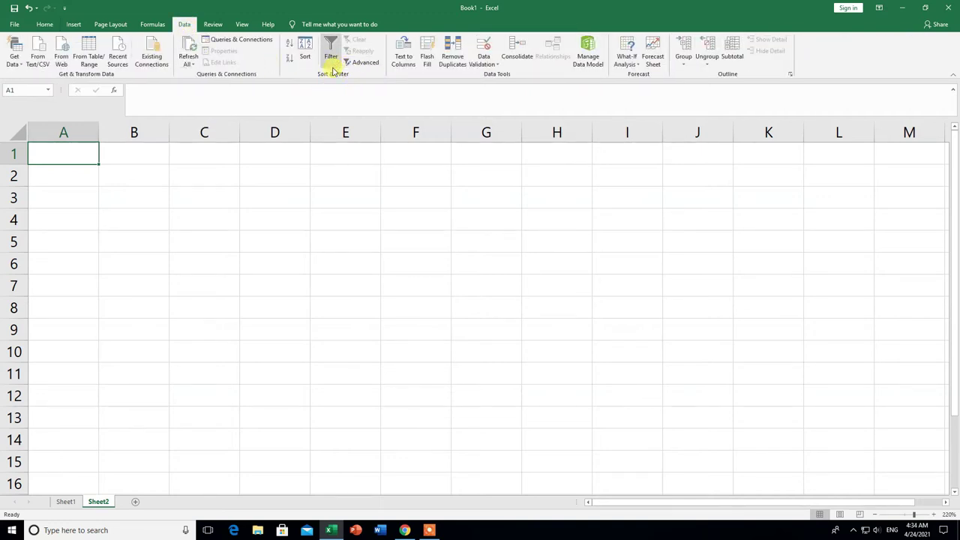
left_click(45, 24)
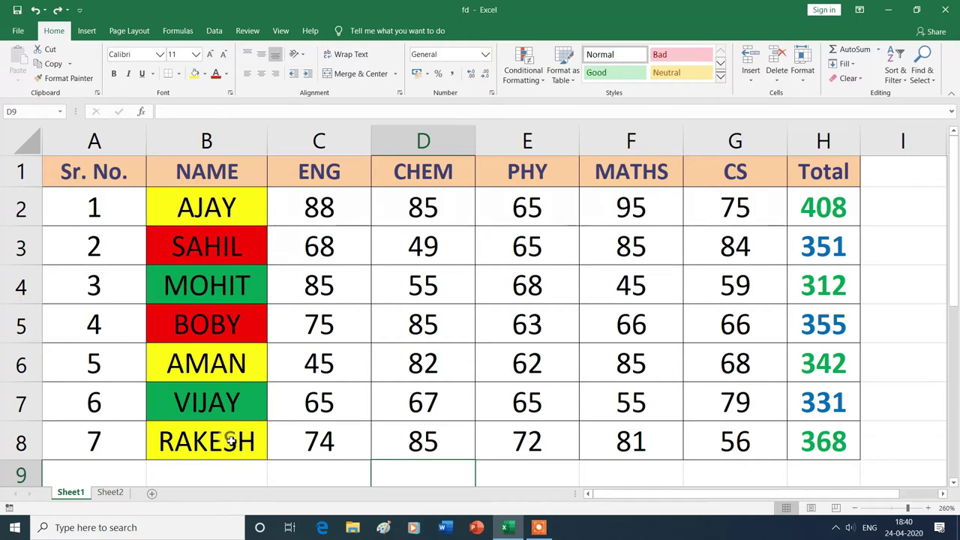
- Sort the student rows by the NAME column, first A to Z and then Z to A
left_click(231, 174)
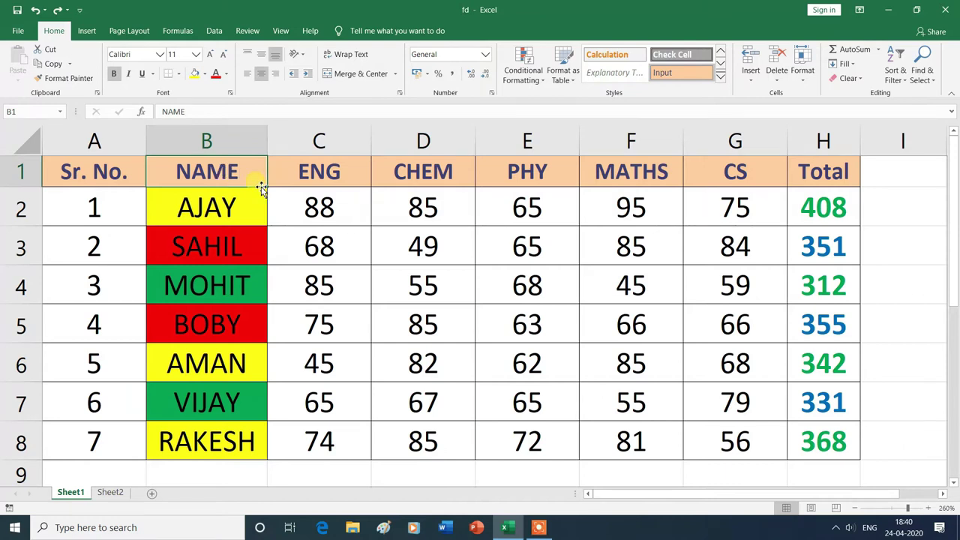
left_click(904, 82)
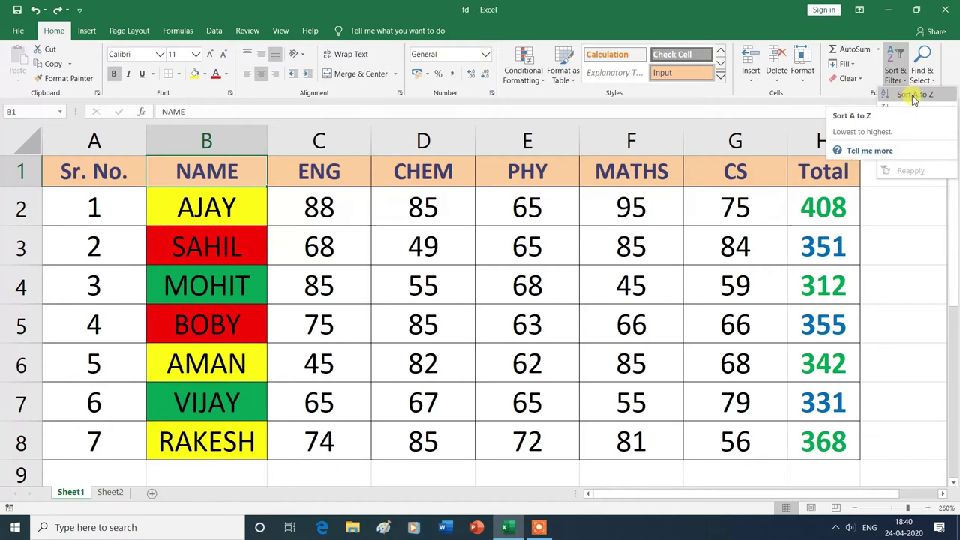
left_click(914, 96)
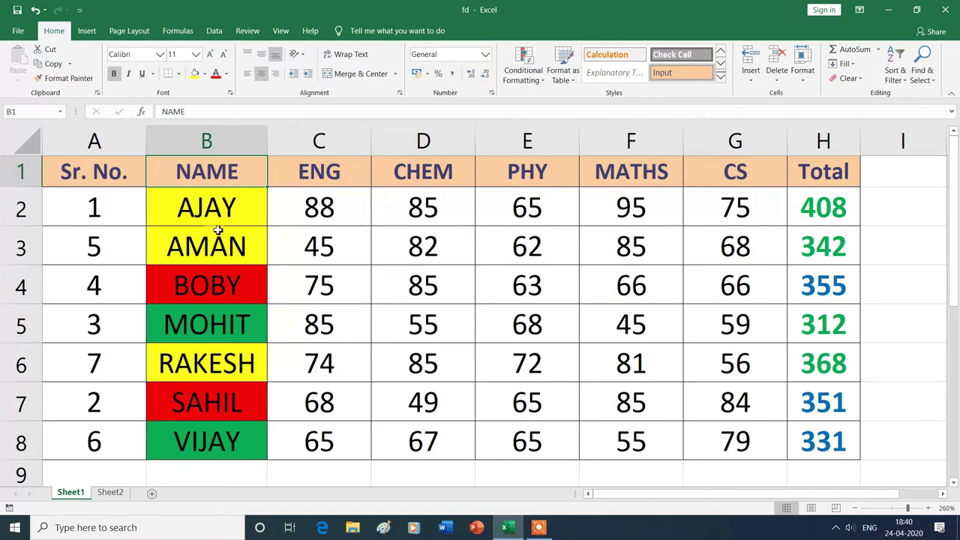
left_click(904, 82)
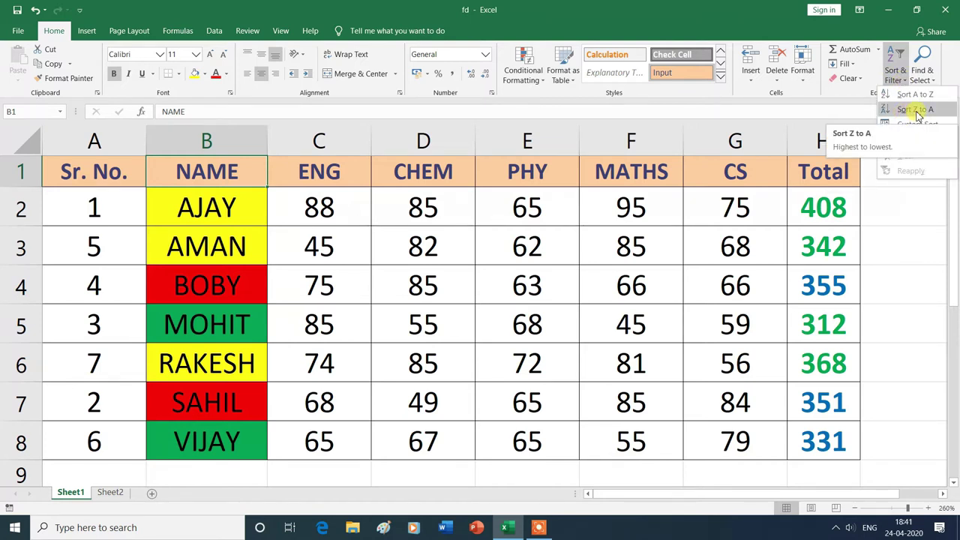
left_click(917, 110)
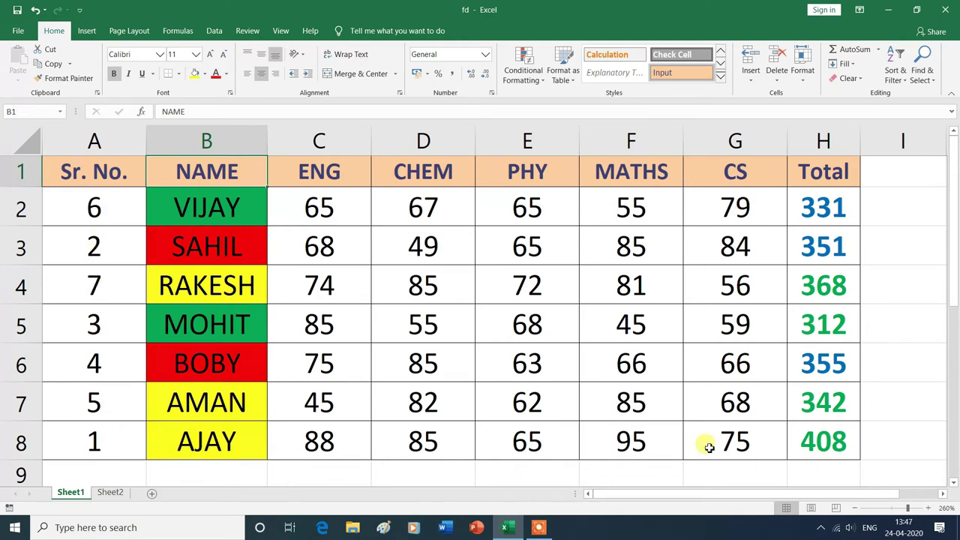
- Undo the name sort, then sort the rows by ENG ascending and then descending
key("ctrl+z")
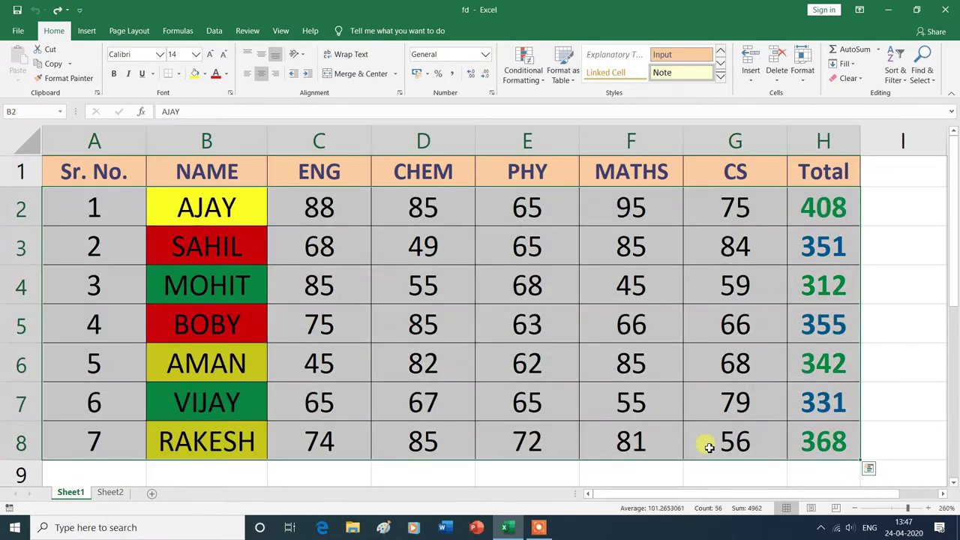
left_click(548, 471)
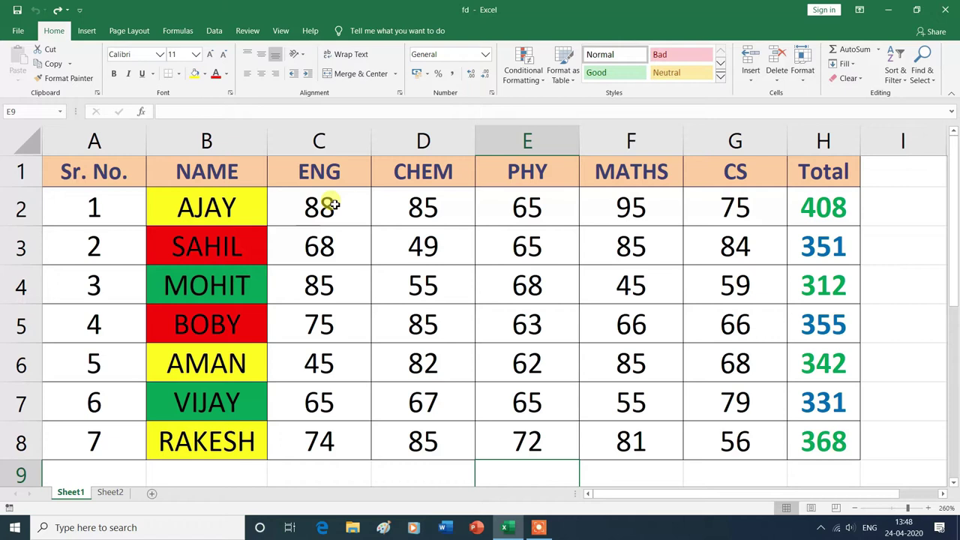
left_click(332, 169)
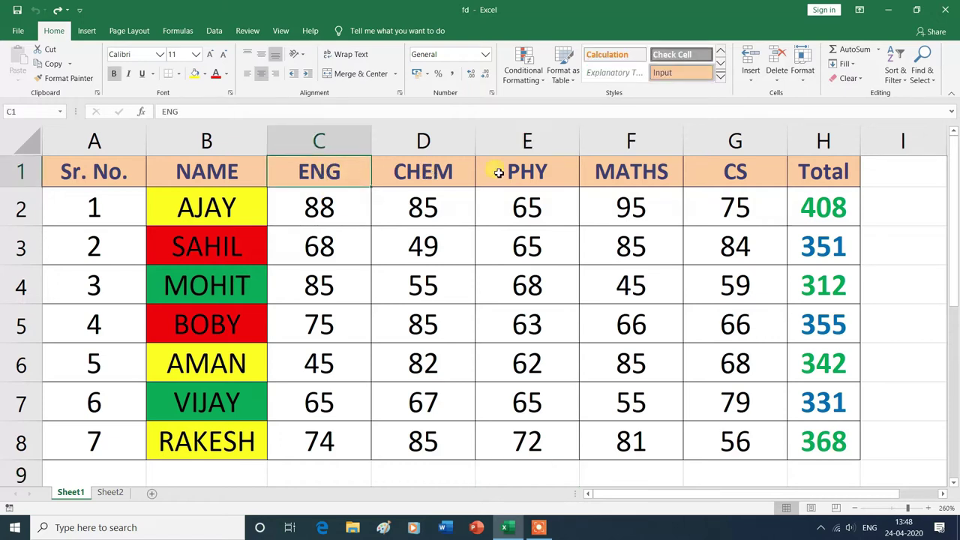
left_click(895, 73)
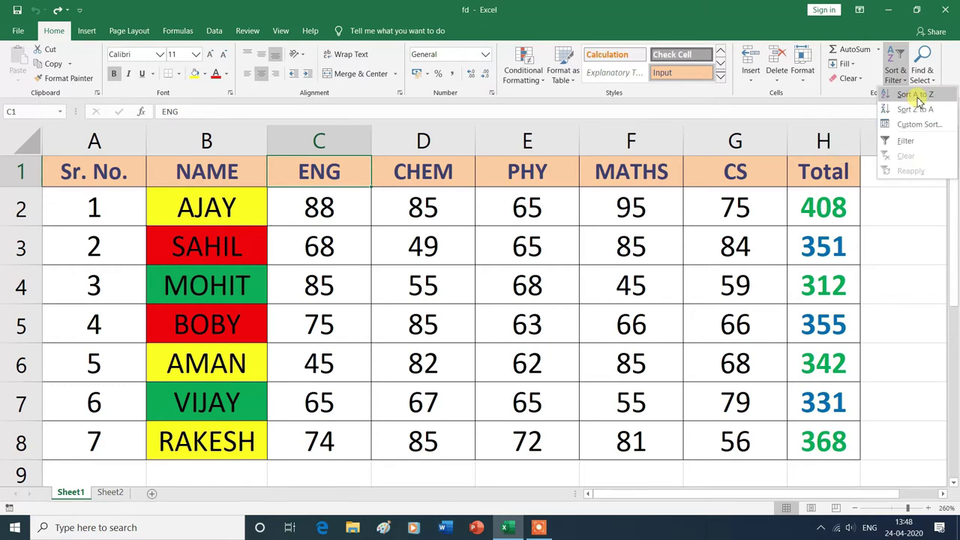
left_click(915, 95)
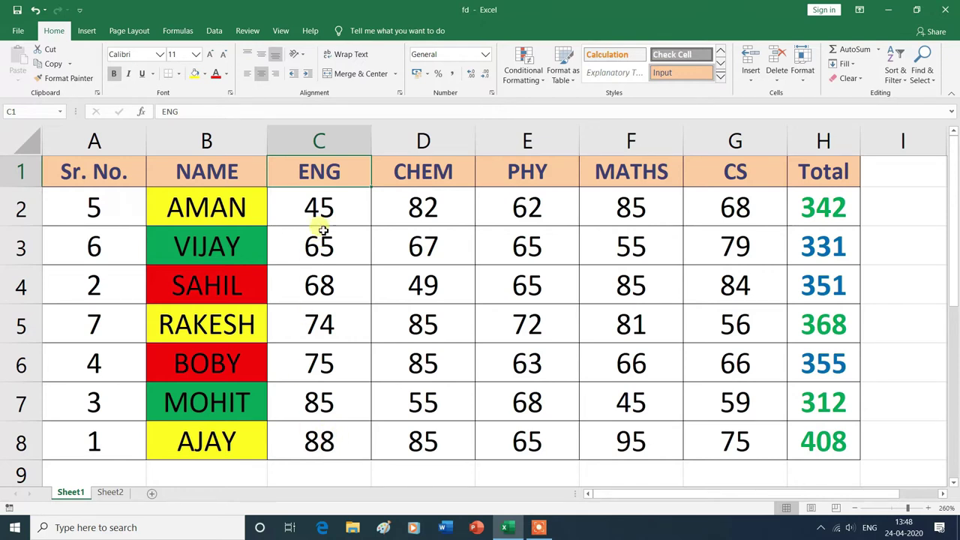
left_click(906, 80)
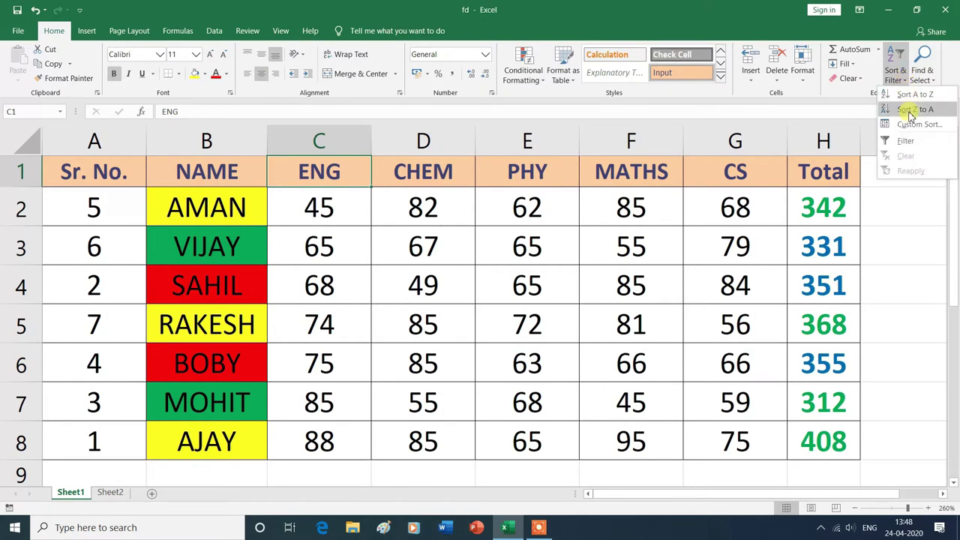
left_click(909, 110)
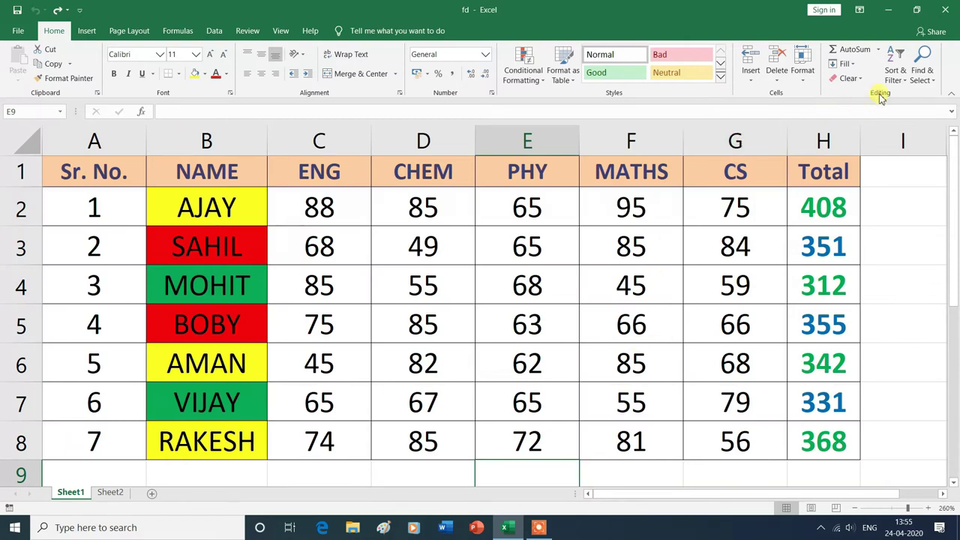
- In Custom Sort, add, delete, copy and delete levels, leaving one empty level
left_click(906, 84)
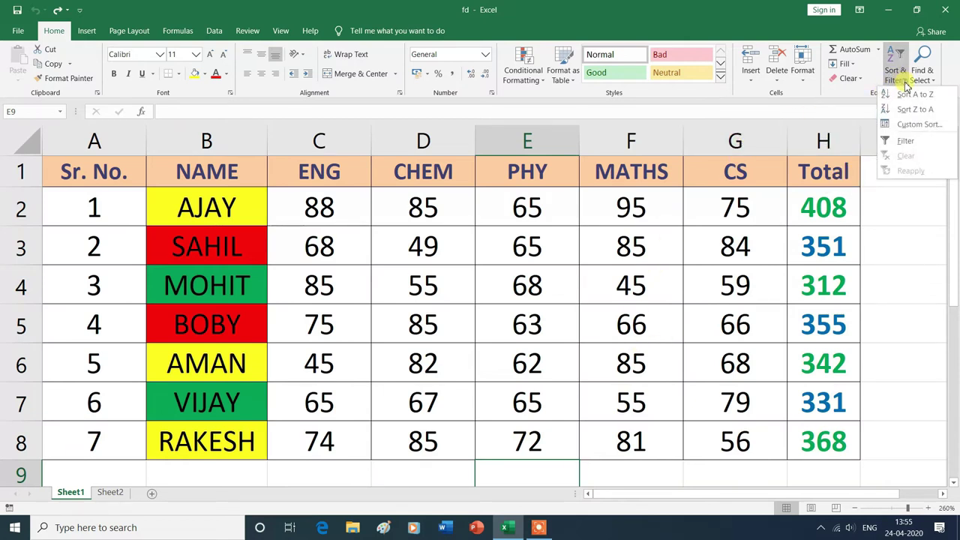
left_click(920, 125)
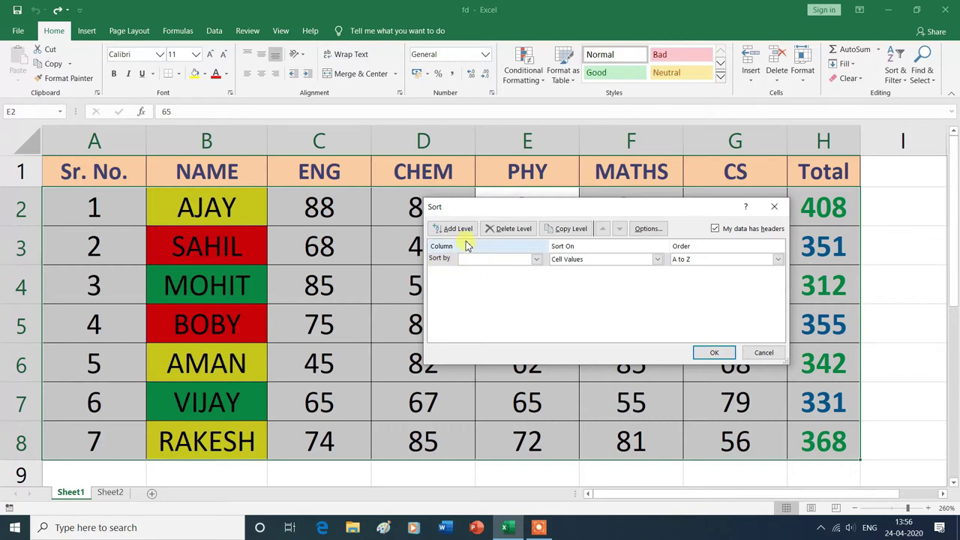
left_click(463, 234)
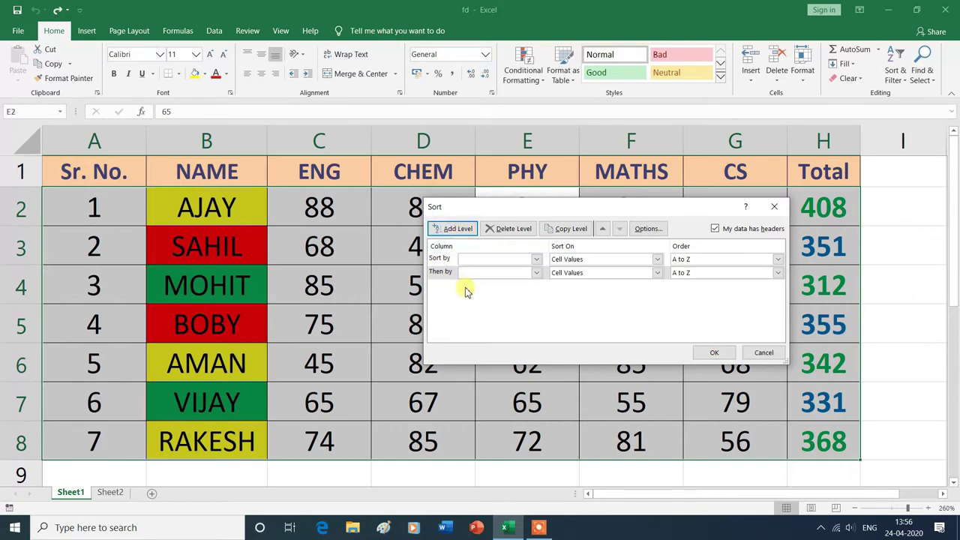
left_click(516, 230)
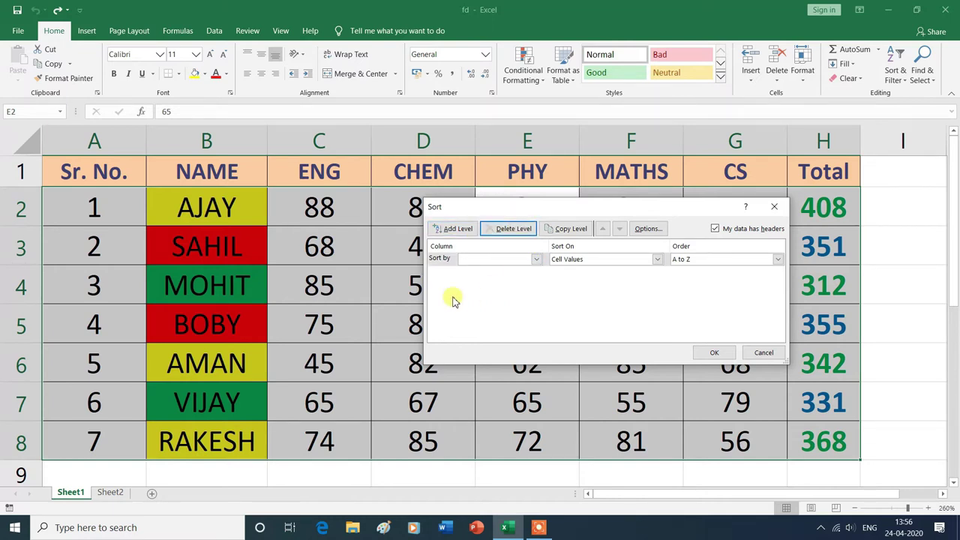
left_click(572, 230)
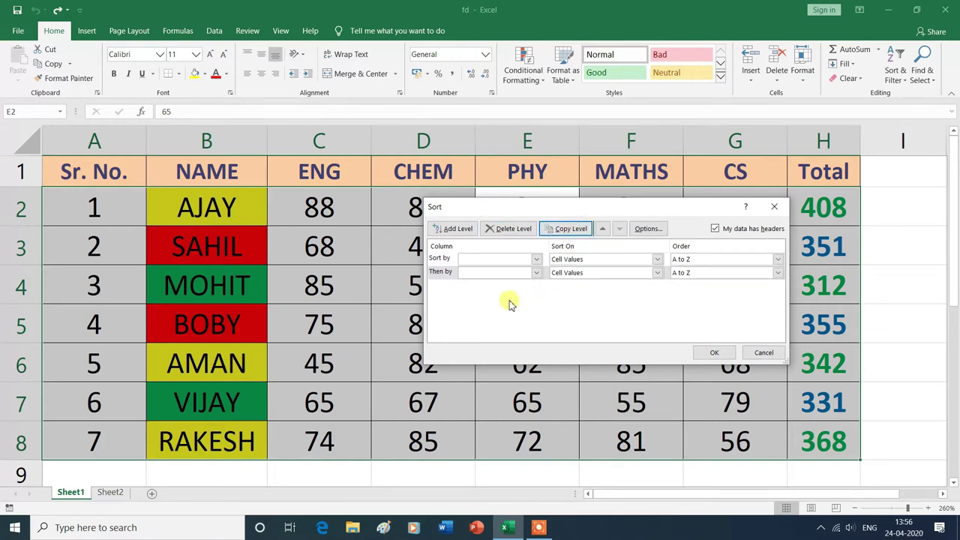
left_click(525, 234)
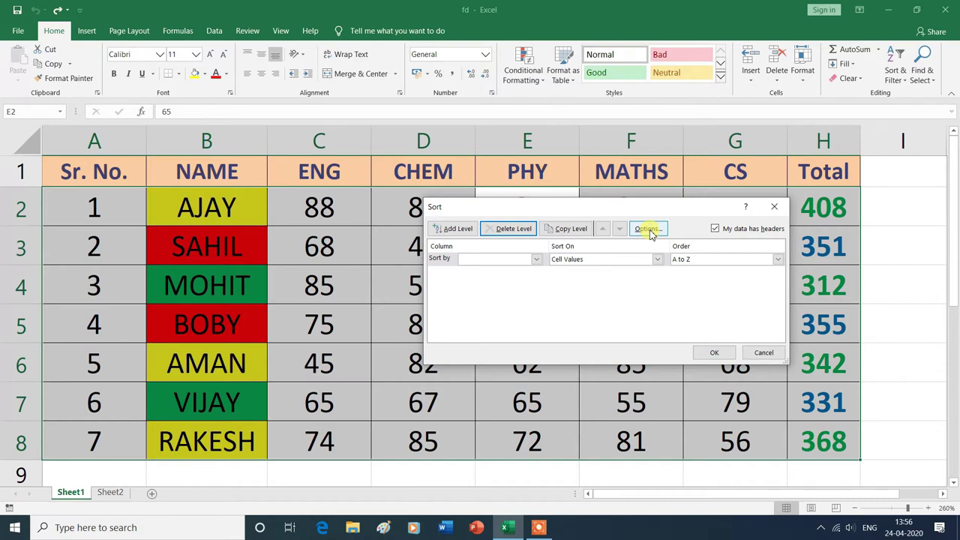
- Open and close Sort Options, then dismiss the Sort dialog without sorting
left_click(650, 231)
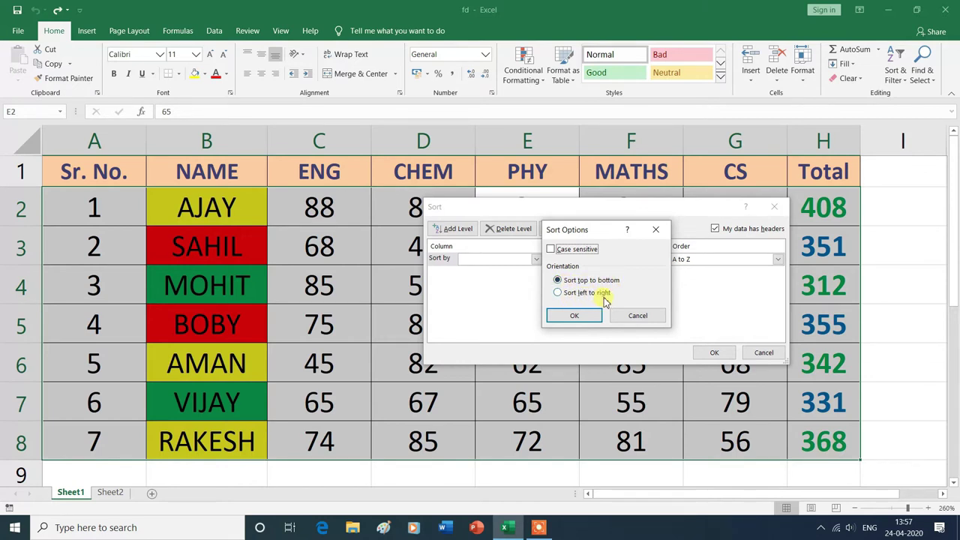
left_click(636, 316)
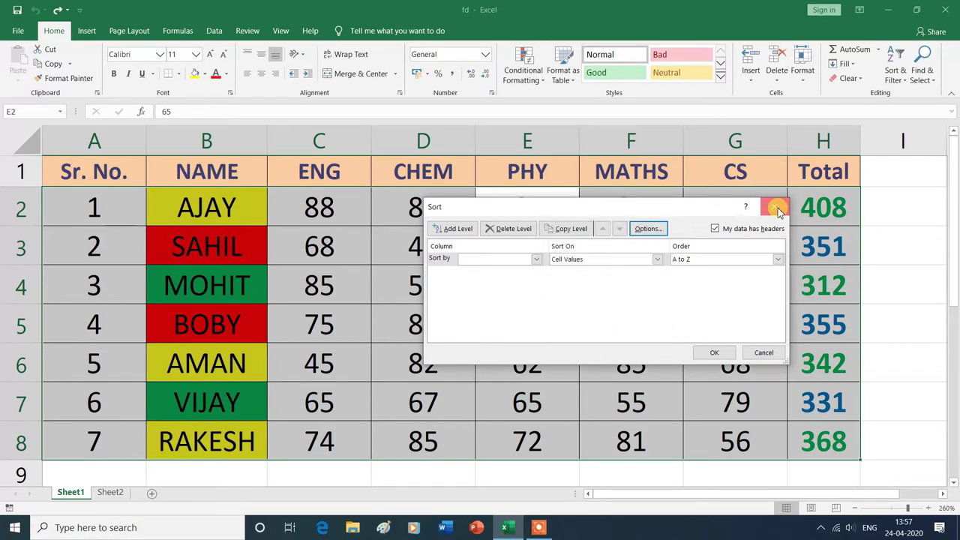
left_click(774, 206)
left_click(528, 474)
- On Sheet2, select B1 and view Custom Sort options showing left-to-right sorting by Row 1
left_click(116, 494)
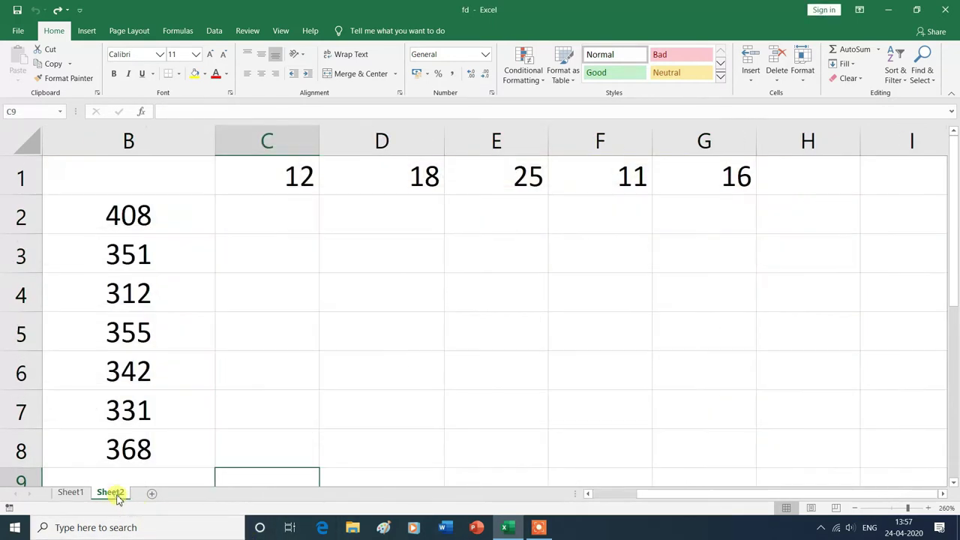
left_click(180, 187)
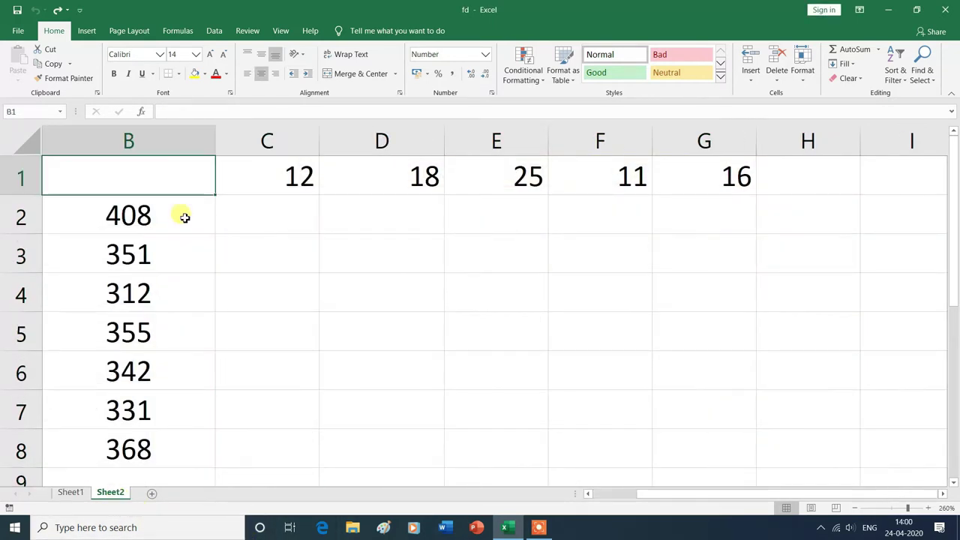
left_click(906, 84)
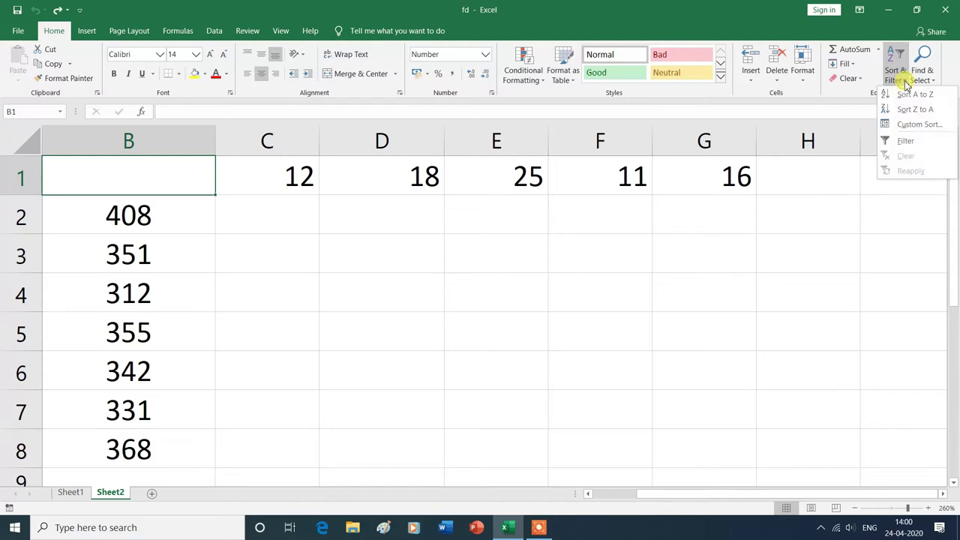
left_click(904, 124)
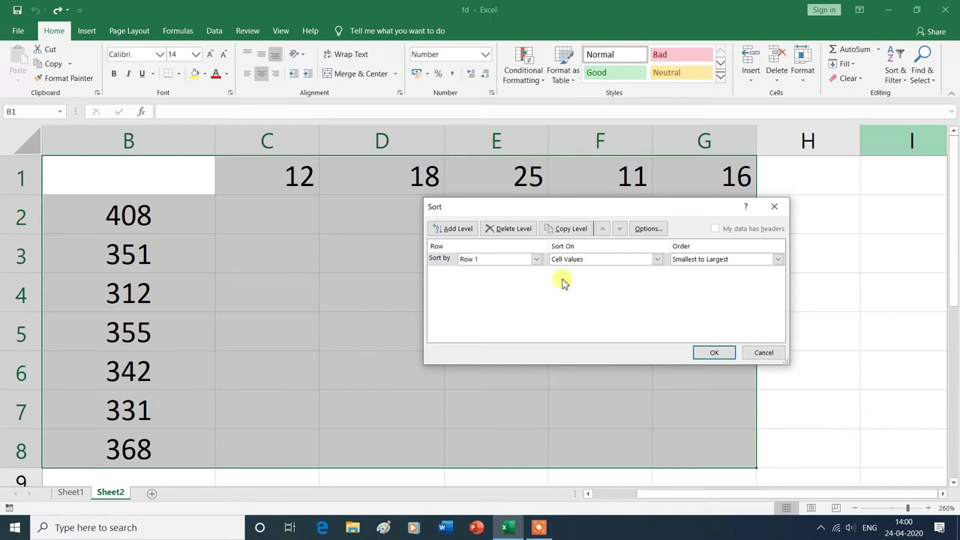
left_click(648, 230)
left_click(649, 232)
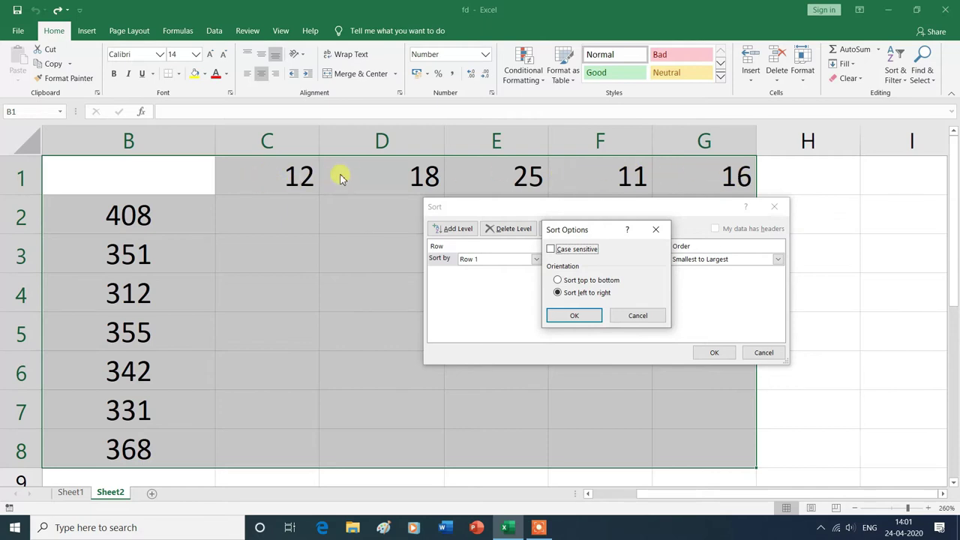
- Change the sort orientation to top to bottom and bring up the Sort by column list
left_click(559, 281)
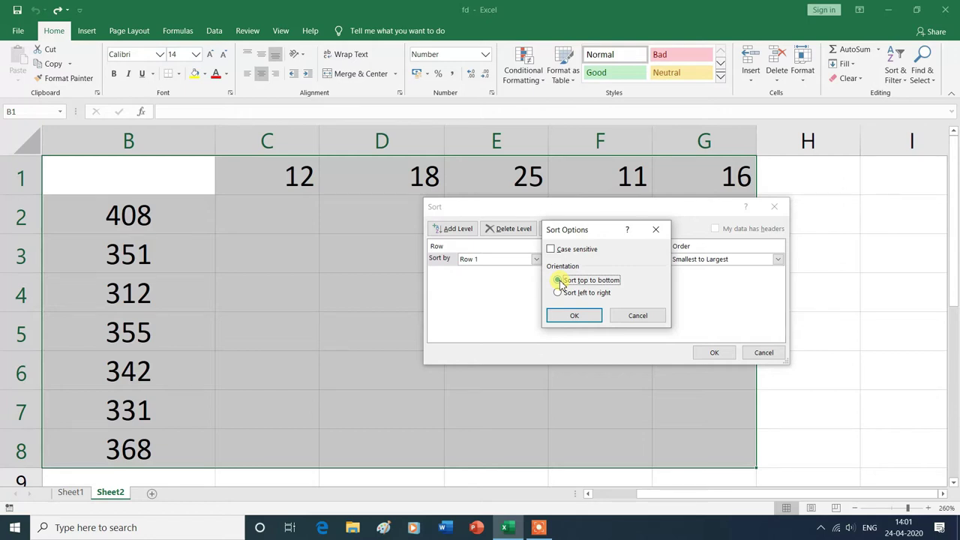
left_click(574, 315)
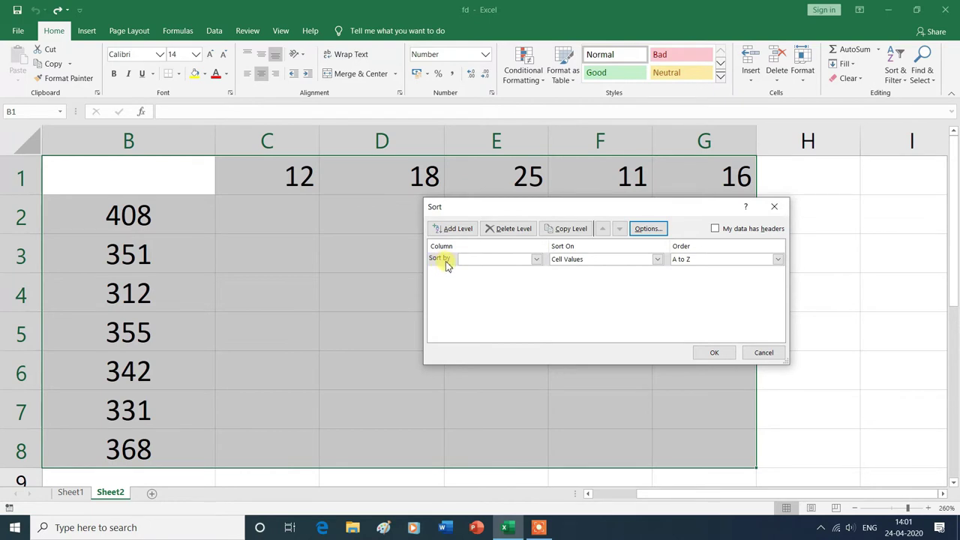
left_click(538, 260)
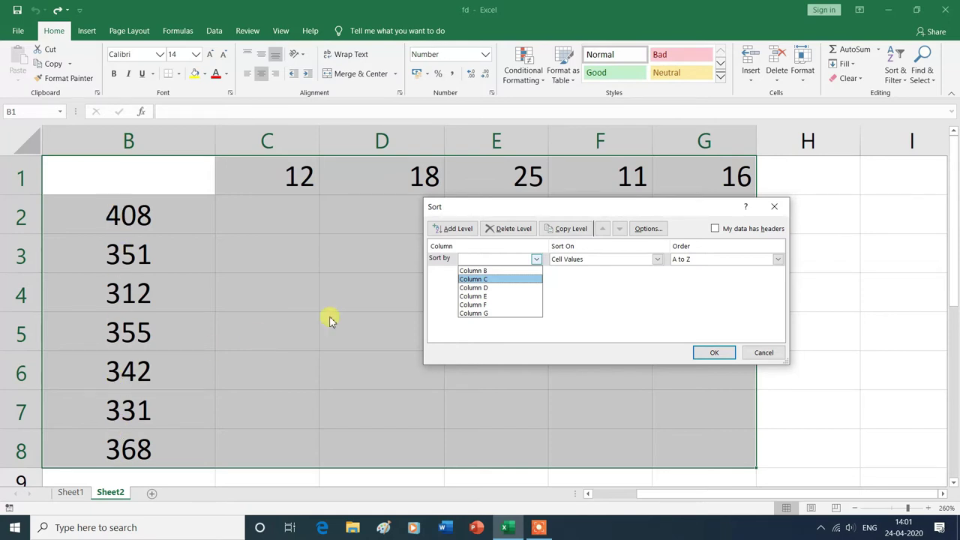
- Sort Column B on cell values, Smallest to Largest, so 312 comes first and 408 last
left_click(480, 271)
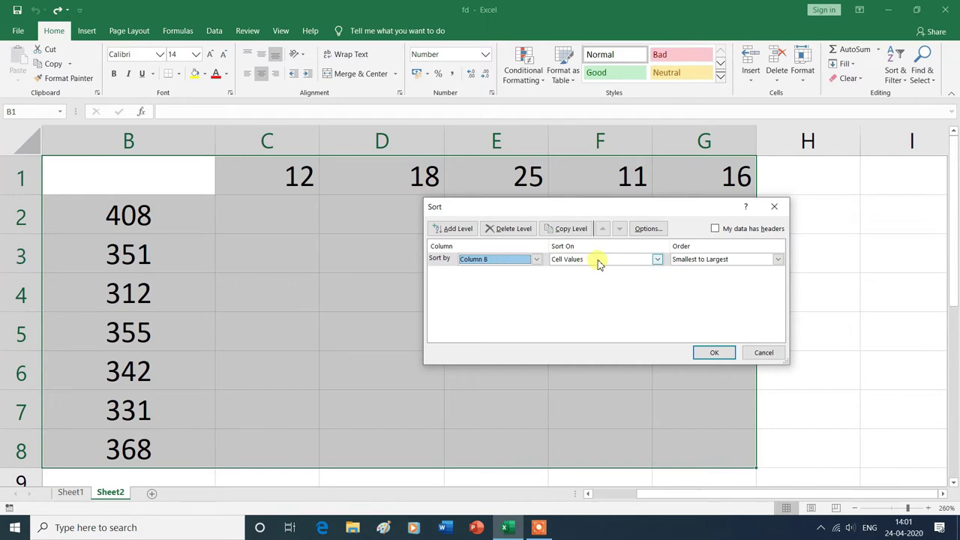
left_click(657, 260)
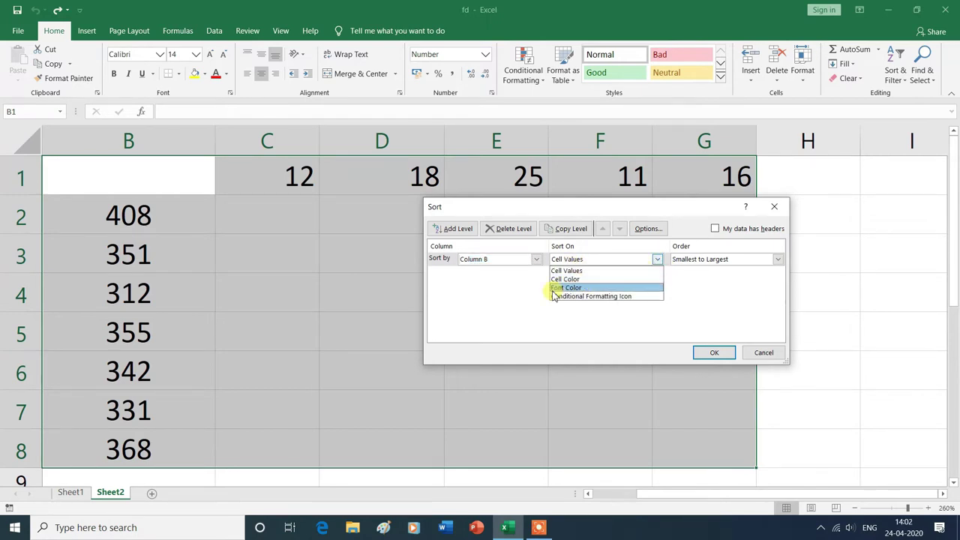
left_click(571, 270)
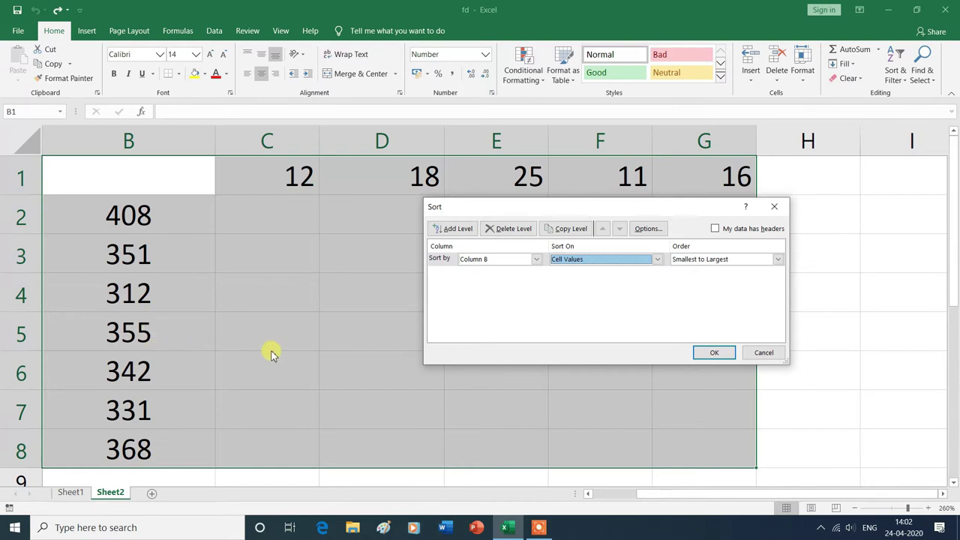
left_click(777, 259)
left_click(778, 260)
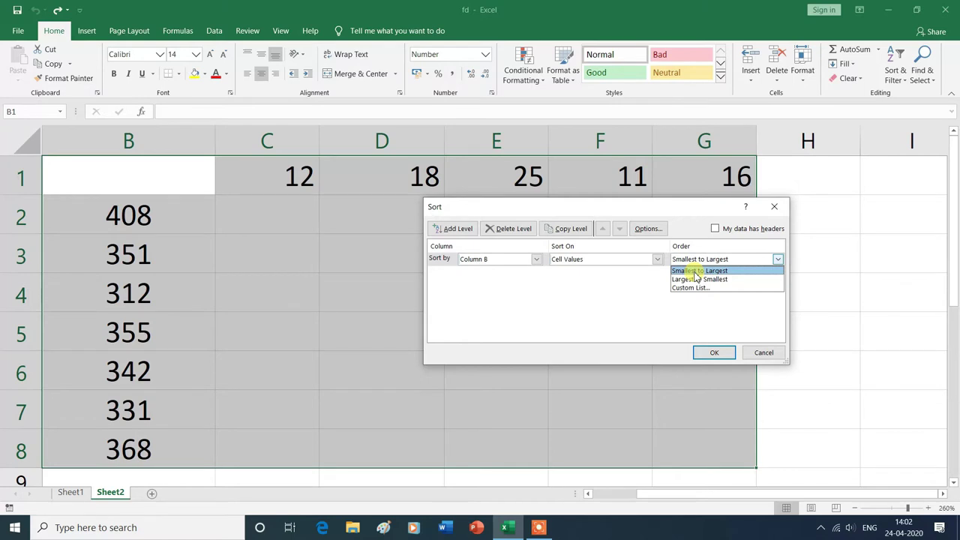
left_click(694, 272)
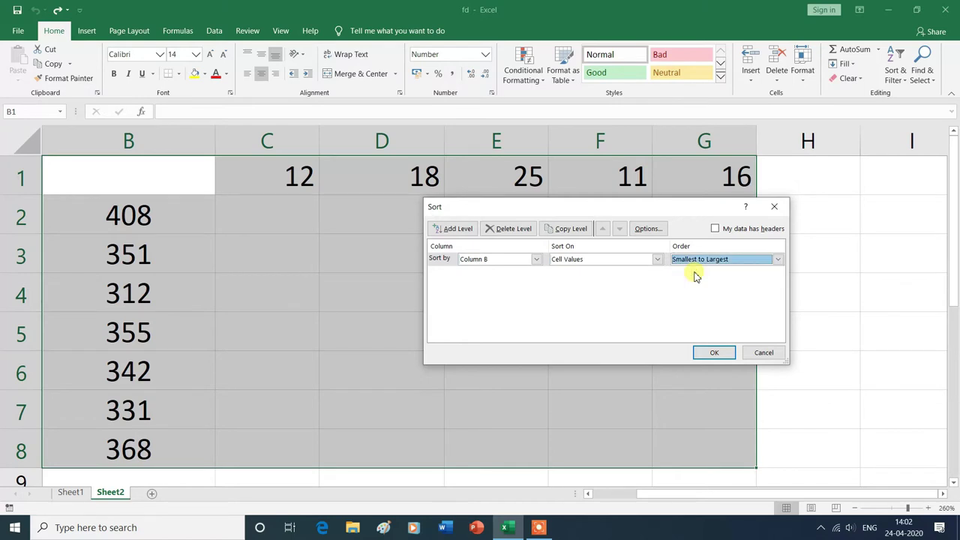
left_click(715, 355)
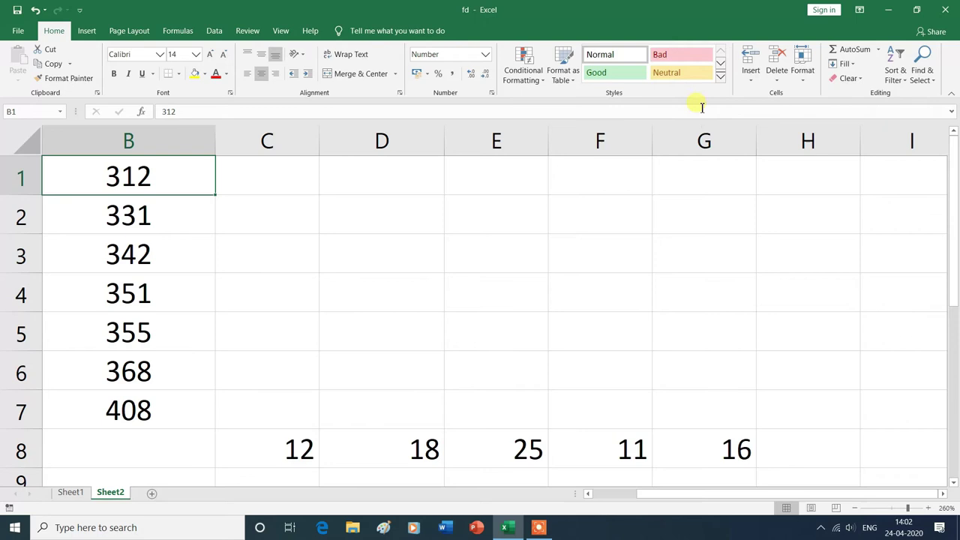
- Custom-sort Column B top to bottom, Largest to Smallest, putting 408 at the top
left_click(904, 82)
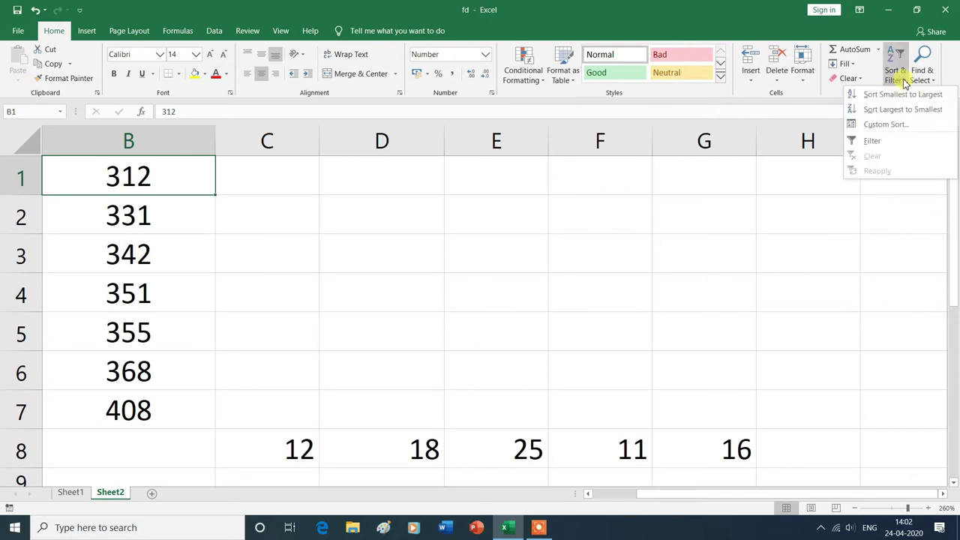
left_click(896, 124)
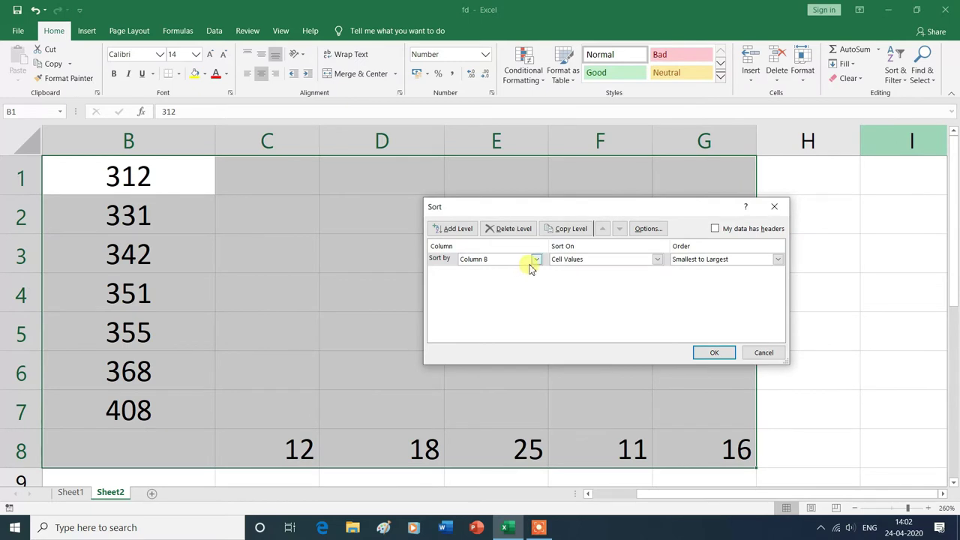
left_click(648, 229)
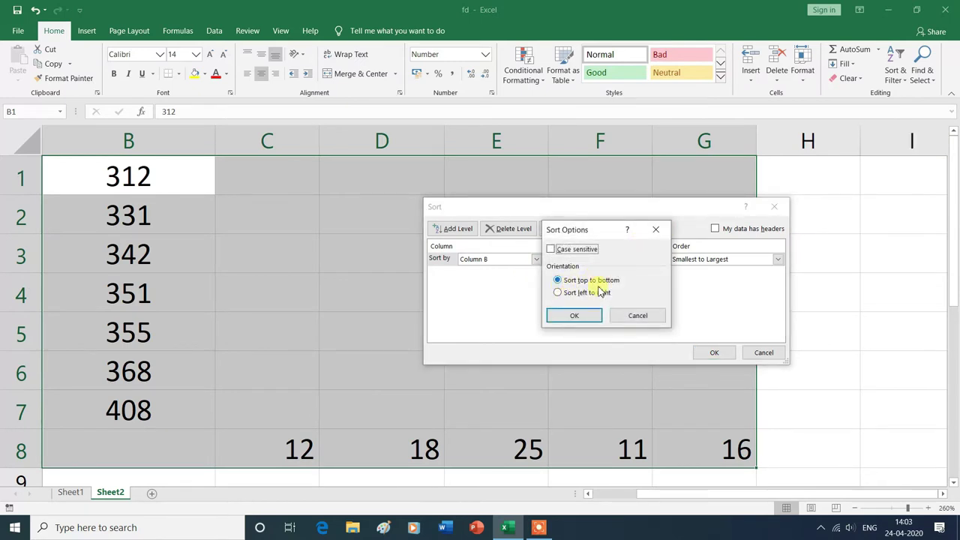
left_click(579, 318)
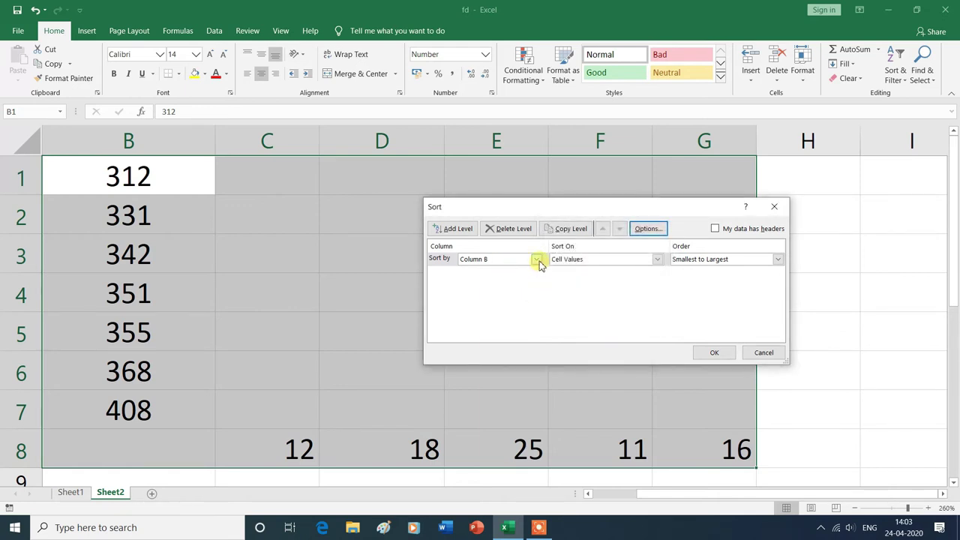
left_click(537, 260)
left_click(483, 271)
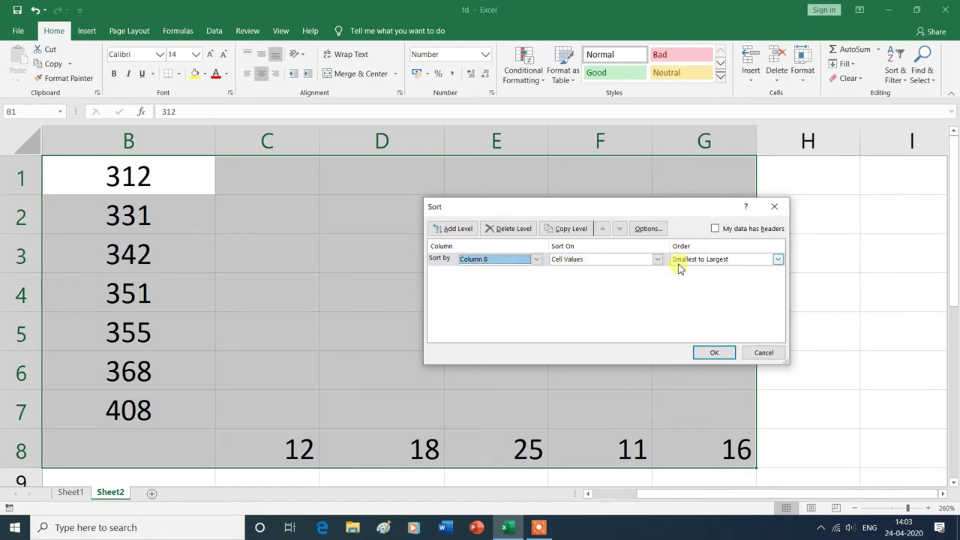
left_click(779, 259)
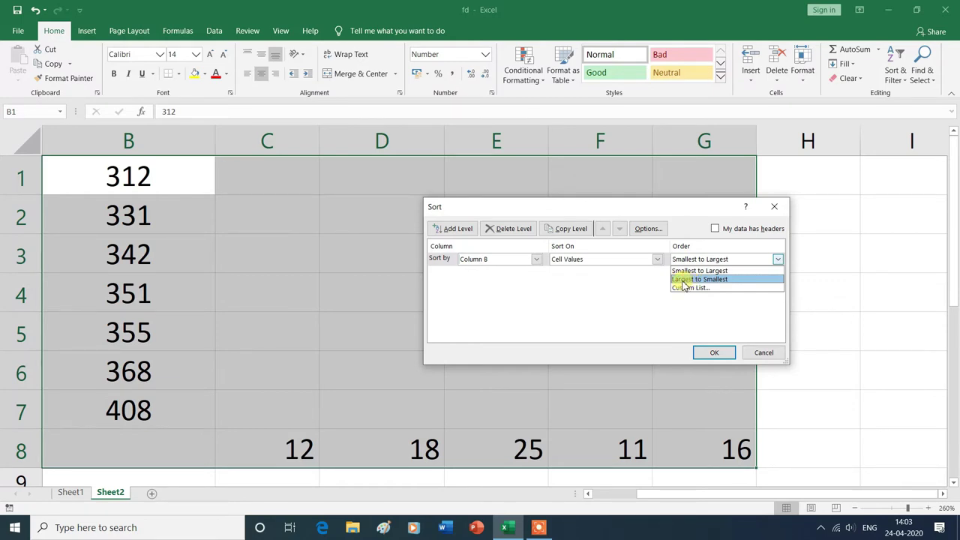
left_click(698, 279)
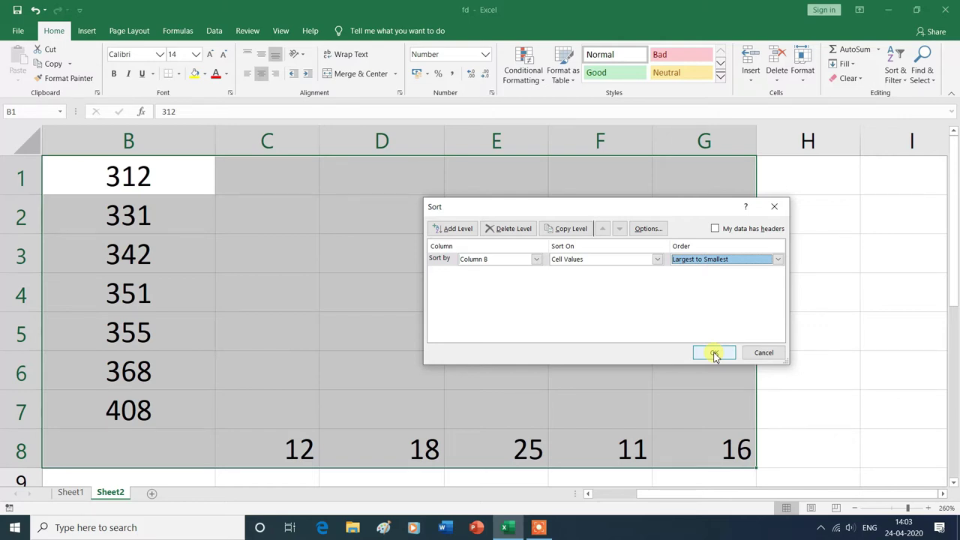
left_click(714, 354)
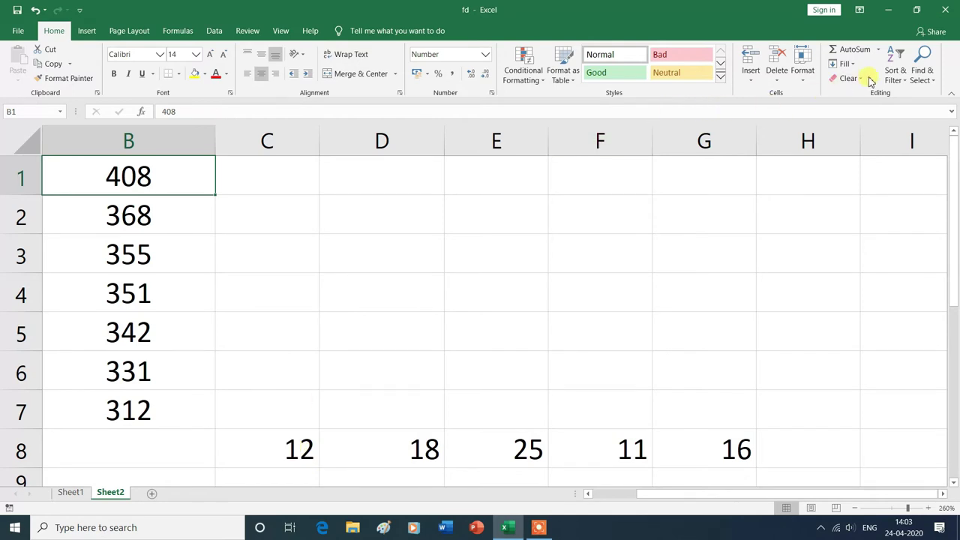
- Custom-sort left to right by Row 8, Largest to Smallest, giving 25, 18, 16, 12, 11
left_click(905, 81)
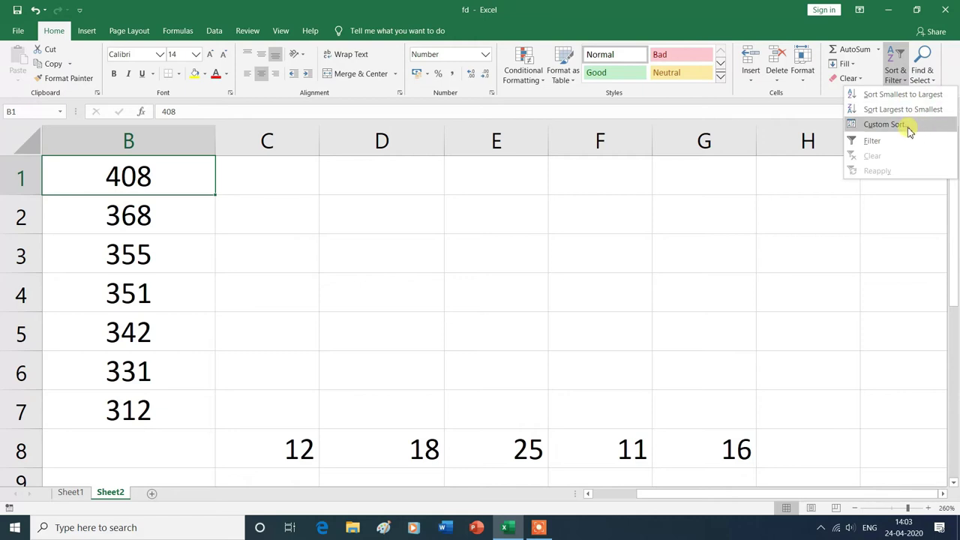
left_click(885, 125)
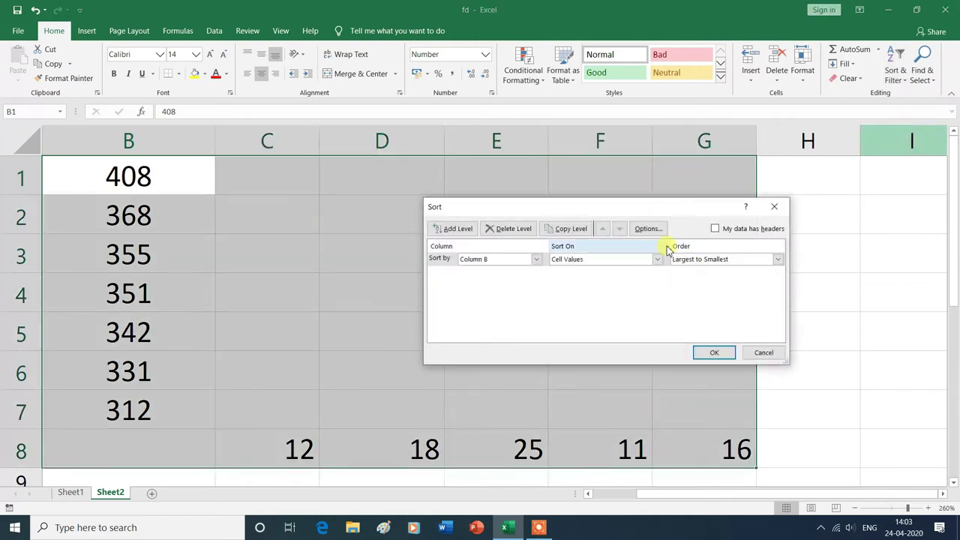
left_click(649, 229)
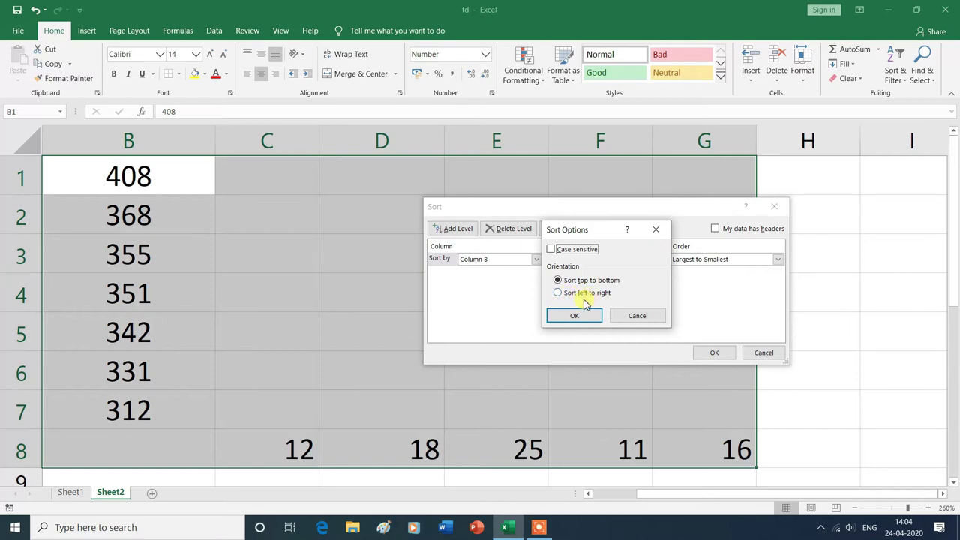
left_click(558, 293)
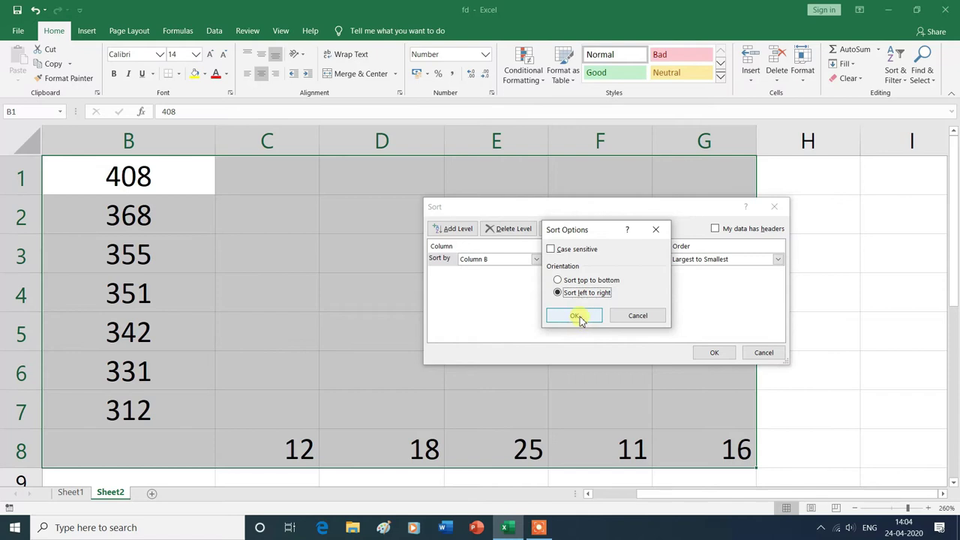
left_click(579, 318)
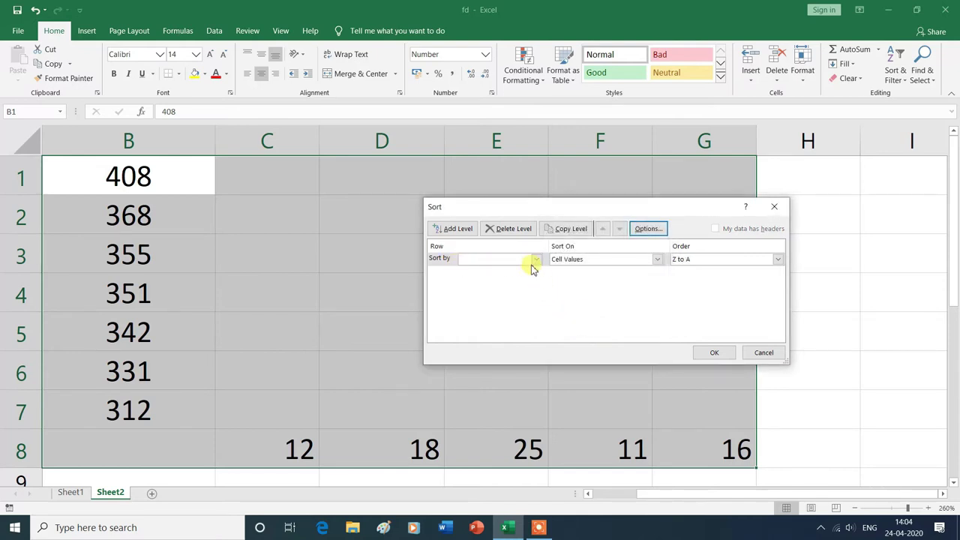
left_click(537, 260)
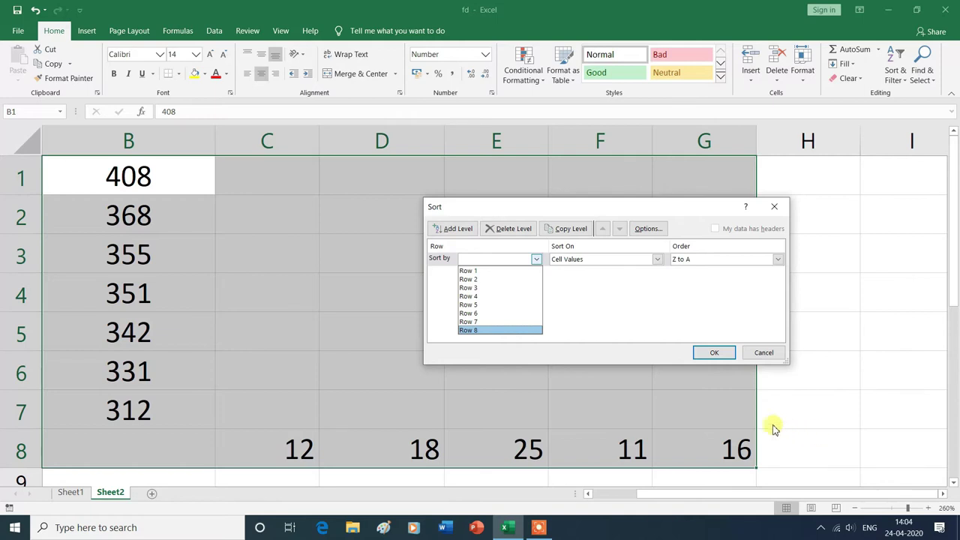
left_click(472, 333)
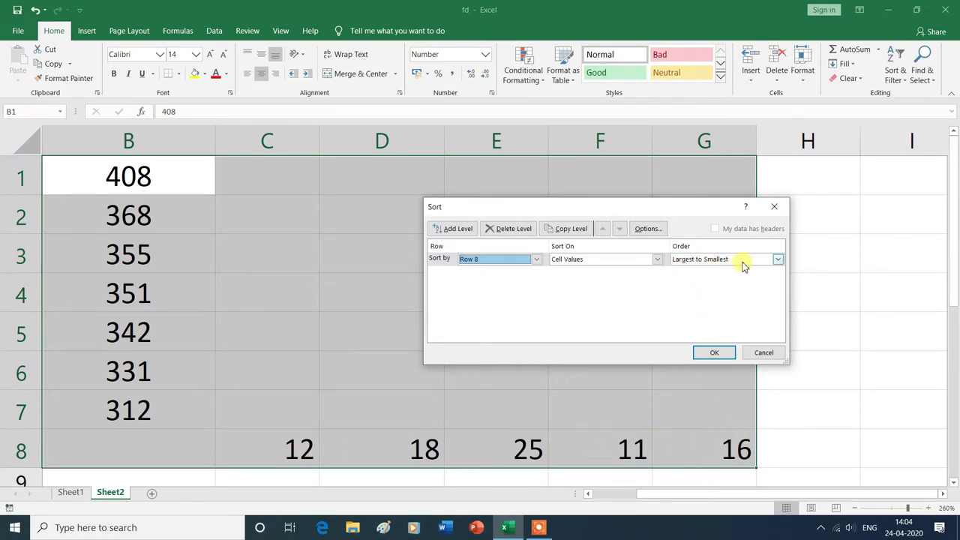
left_click(714, 352)
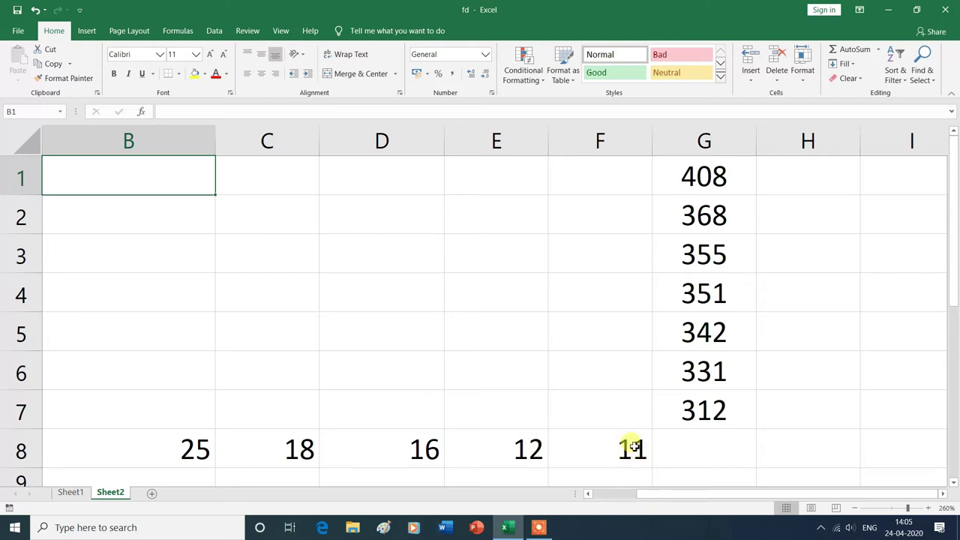
- On Sheet1, open Custom Sort for the marks table with 'My data has headers' checked
left_click(72, 492)
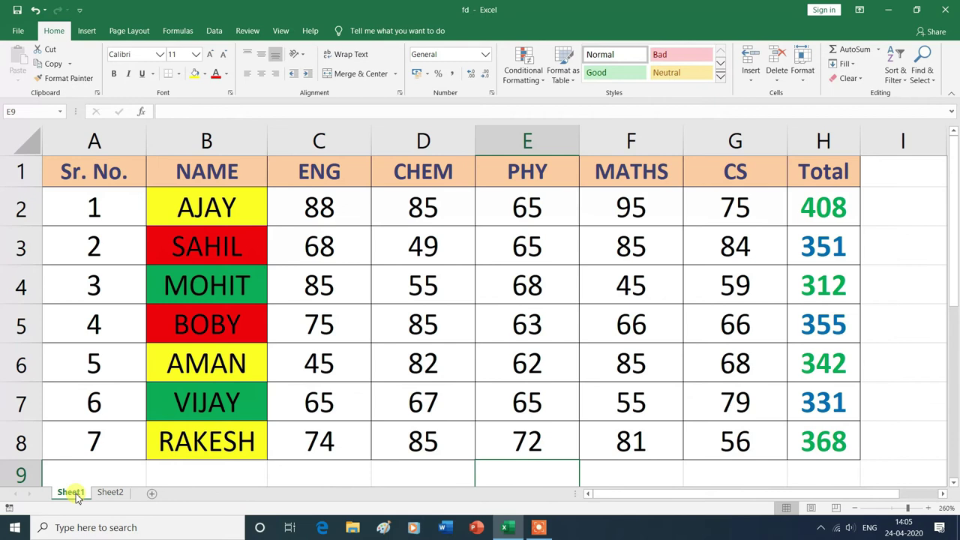
left_click(906, 86)
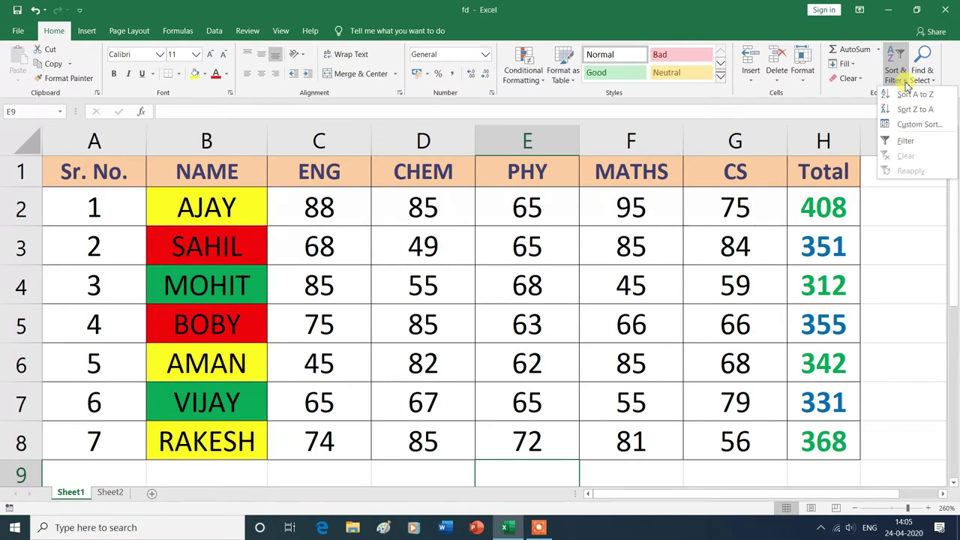
left_click(913, 126)
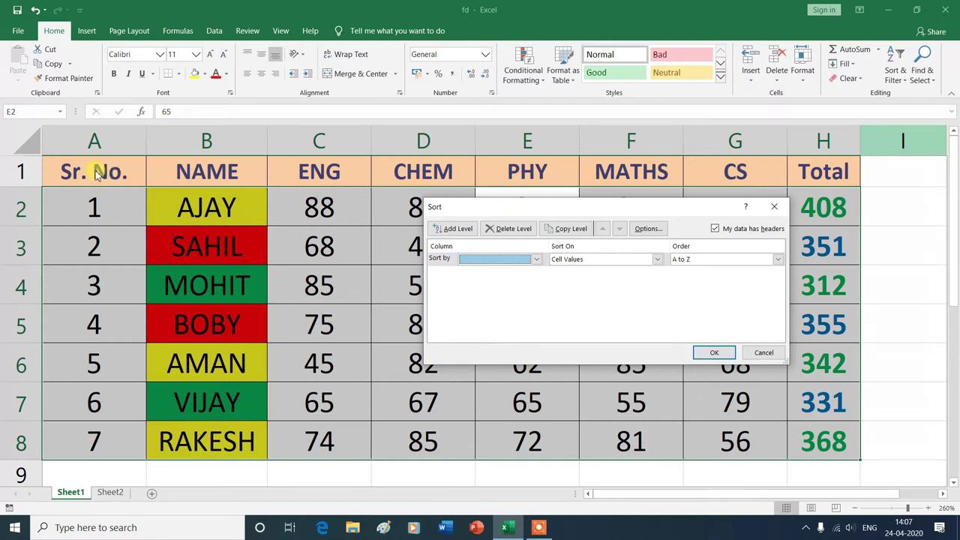
- Toggle 'My data has headers' off and back on, comparing Column A–H labels with header names
left_click(538, 259)
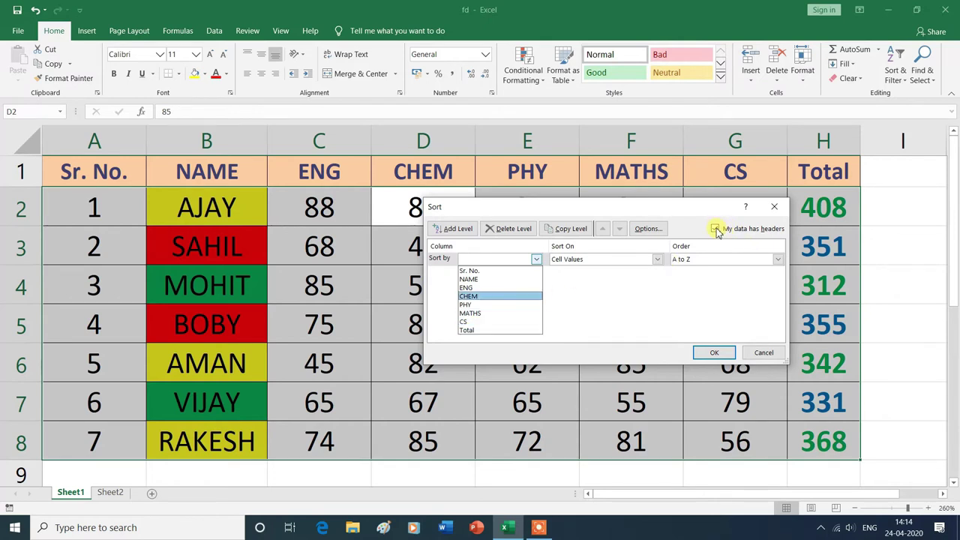
left_click(717, 230)
left_click(716, 230)
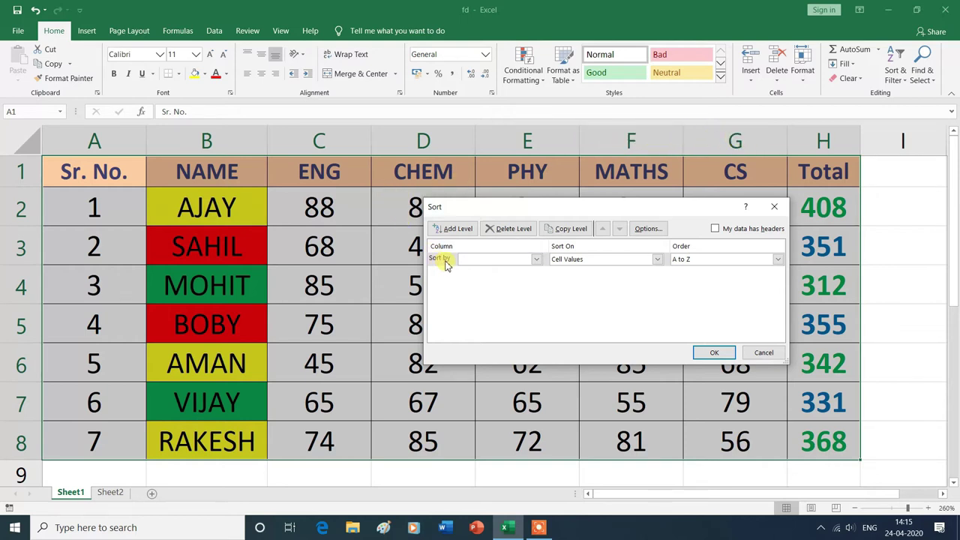
left_click(538, 260)
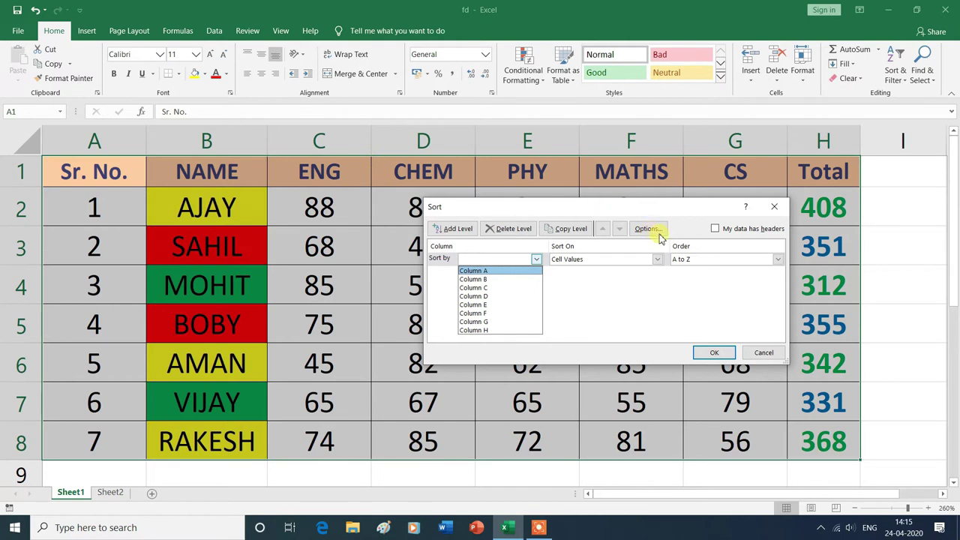
left_click(717, 229)
left_click(716, 230)
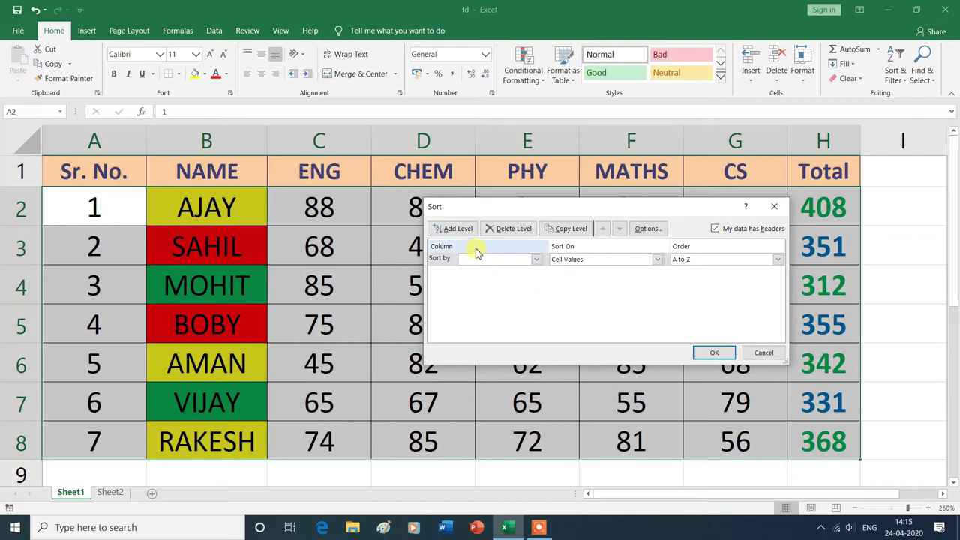
- Sort the table by NAME on Cell Color with green on top
left_click(448, 255)
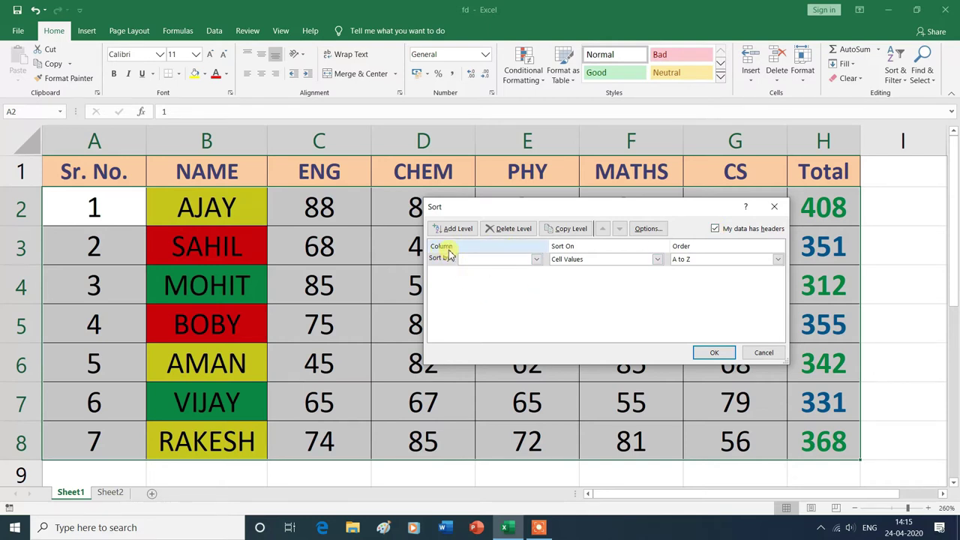
left_click(537, 261)
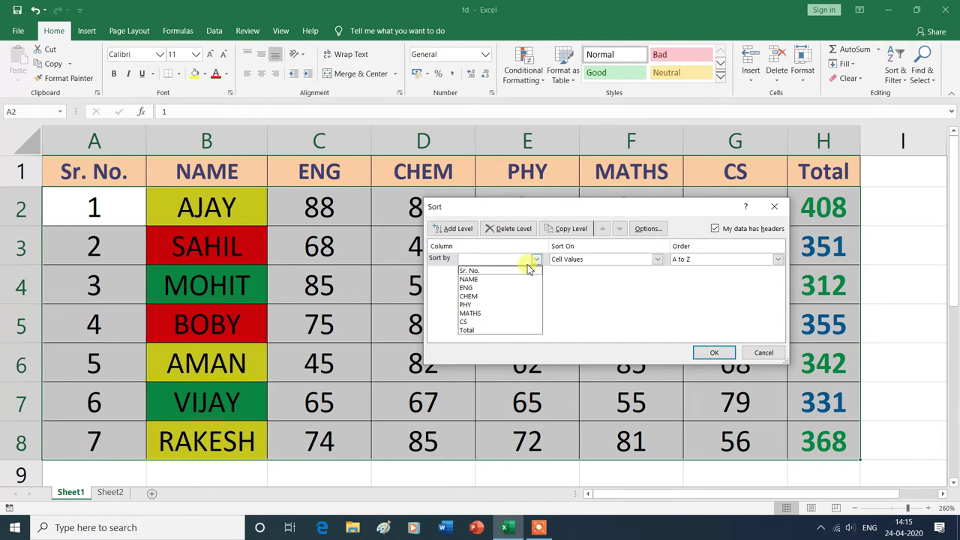
left_click(490, 280)
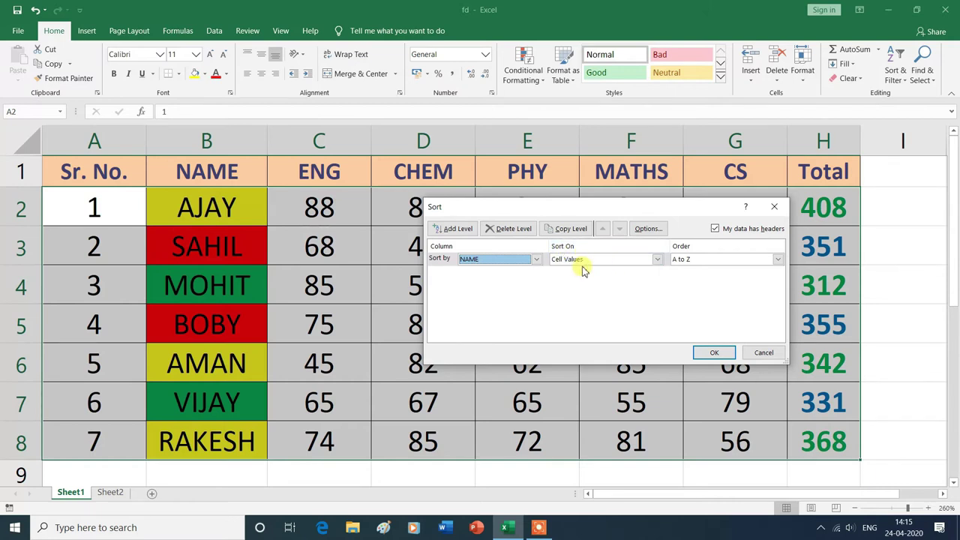
left_click(657, 260)
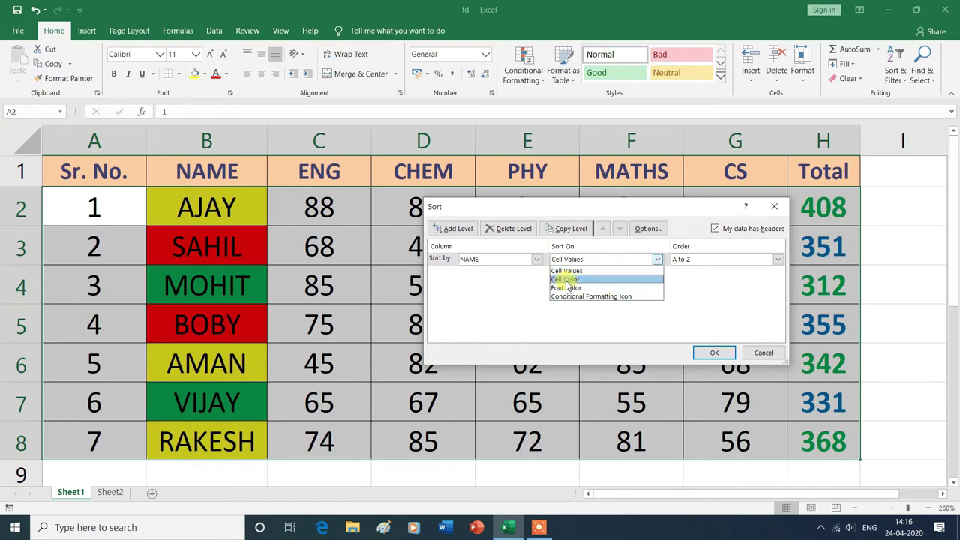
left_click(567, 281)
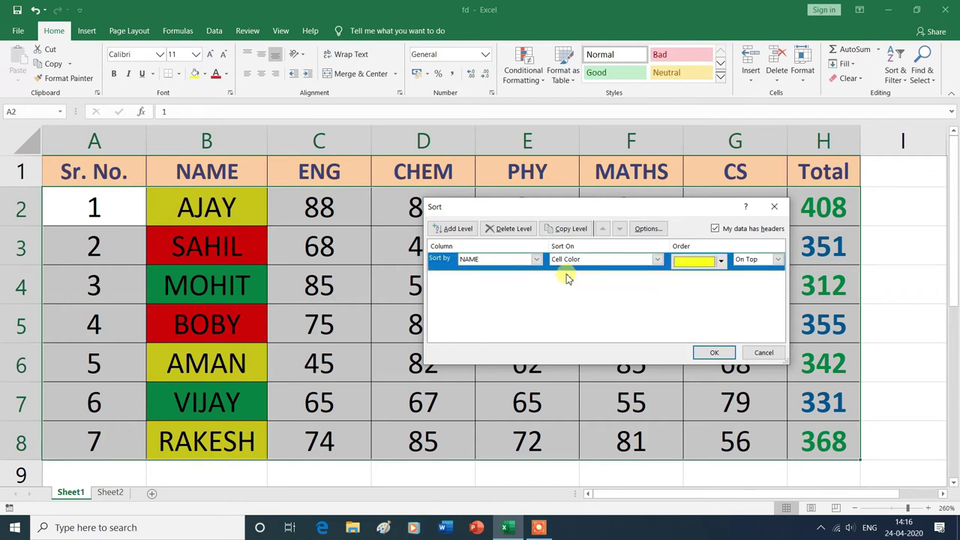
left_click(720, 261)
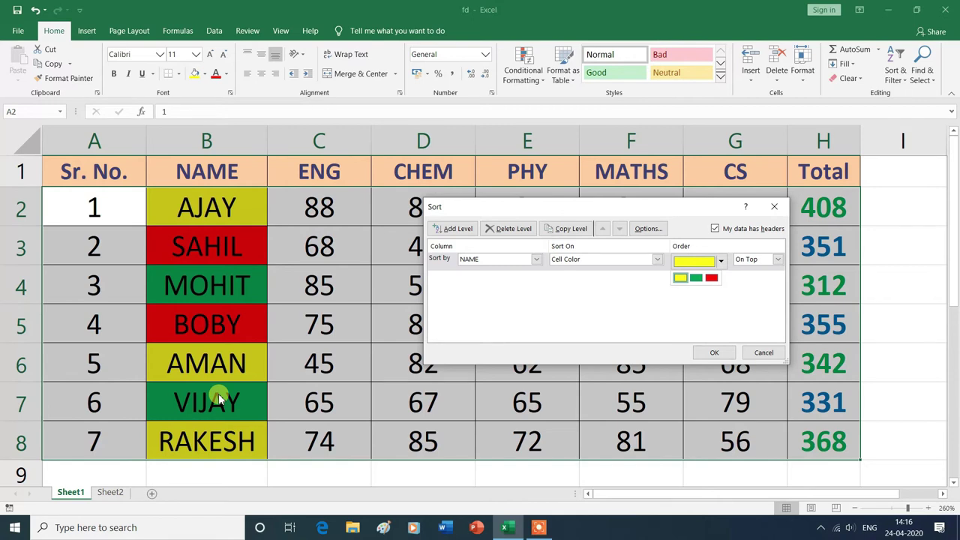
left_click(697, 278)
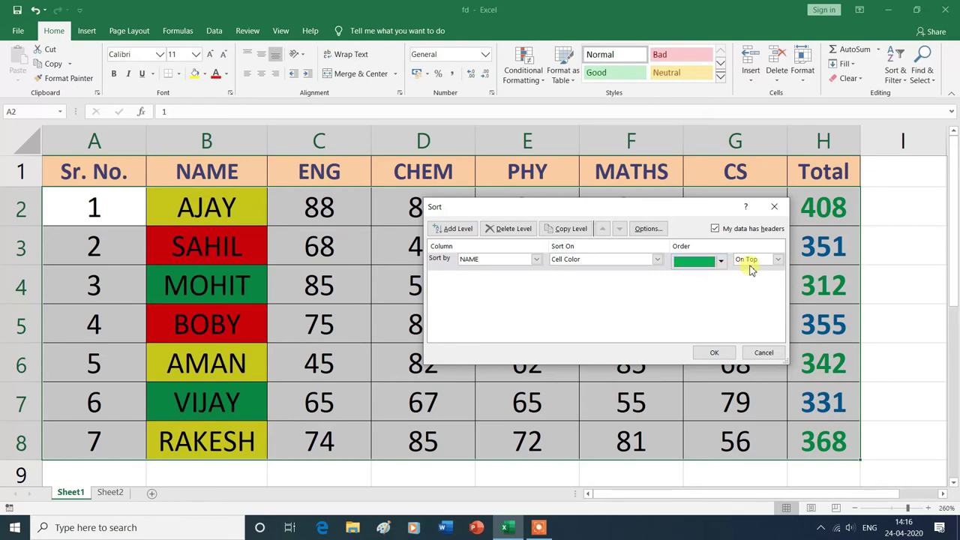
left_click(779, 259)
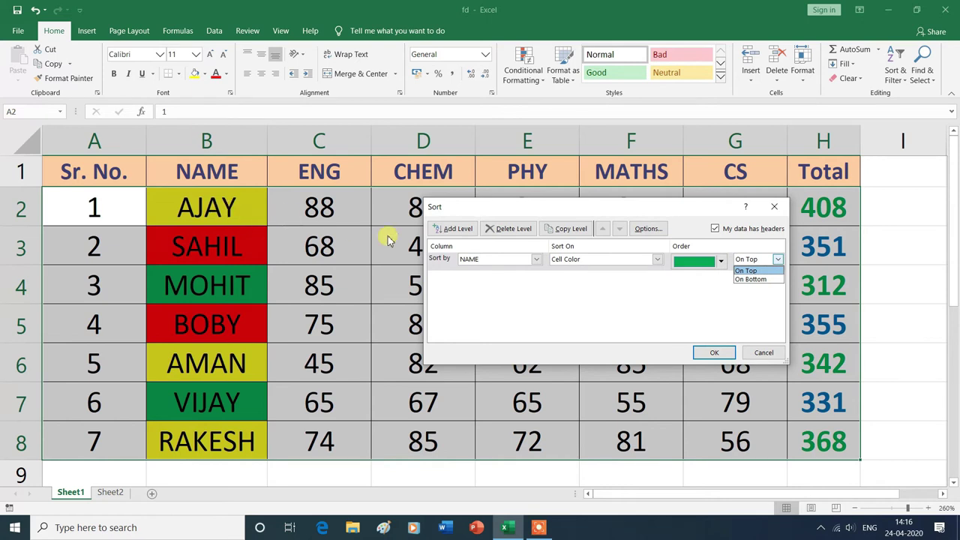
left_click(754, 270)
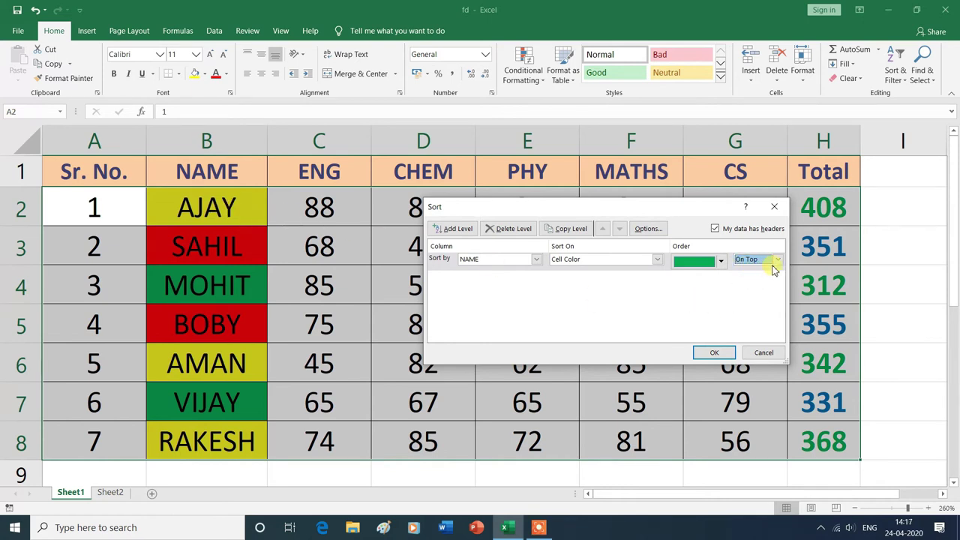
left_click(715, 354)
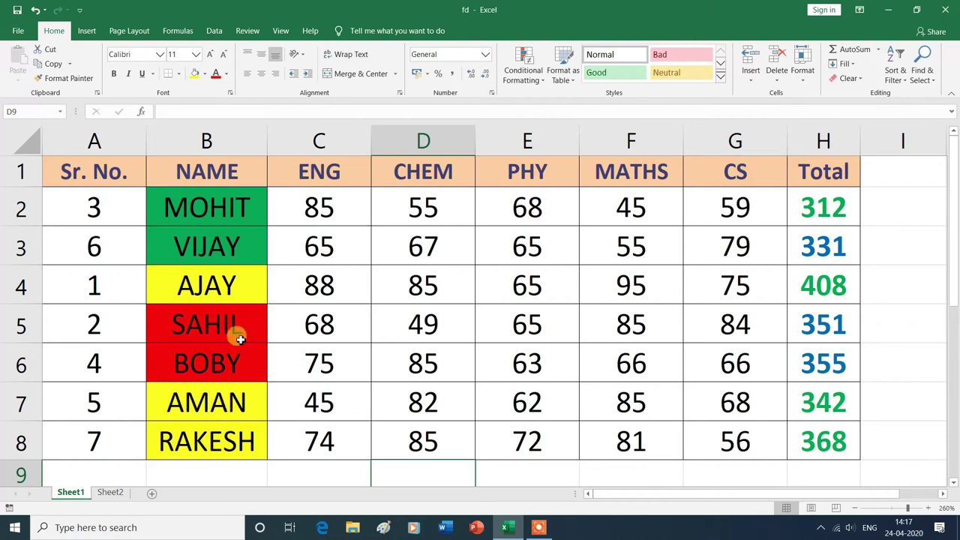
- Custom-sort by NAME cell colour again, this time placing red On Bottom
left_click(903, 82)
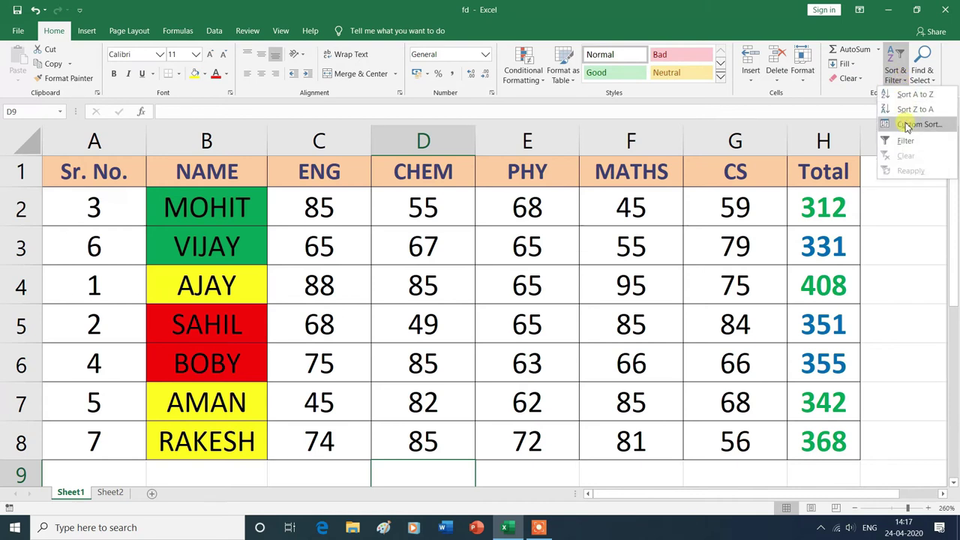
left_click(908, 126)
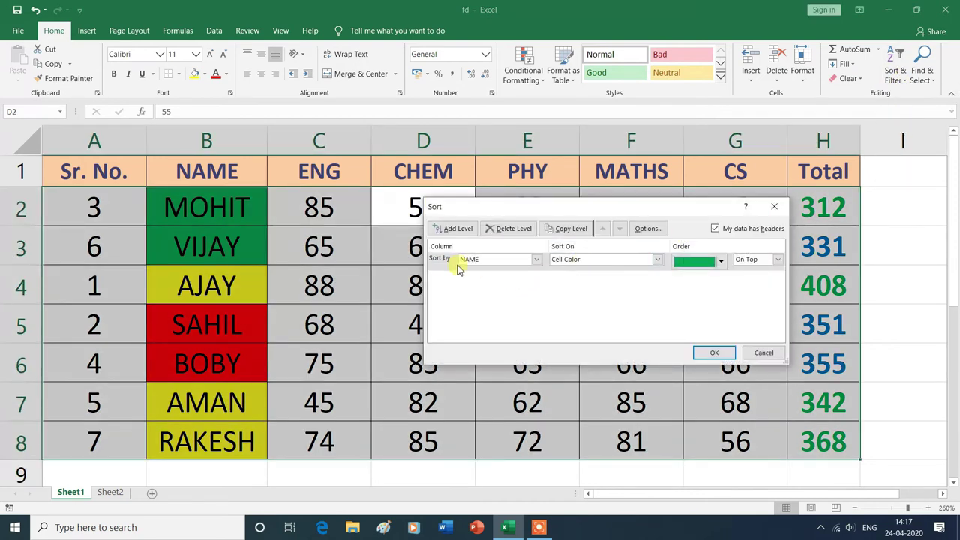
left_click(536, 259)
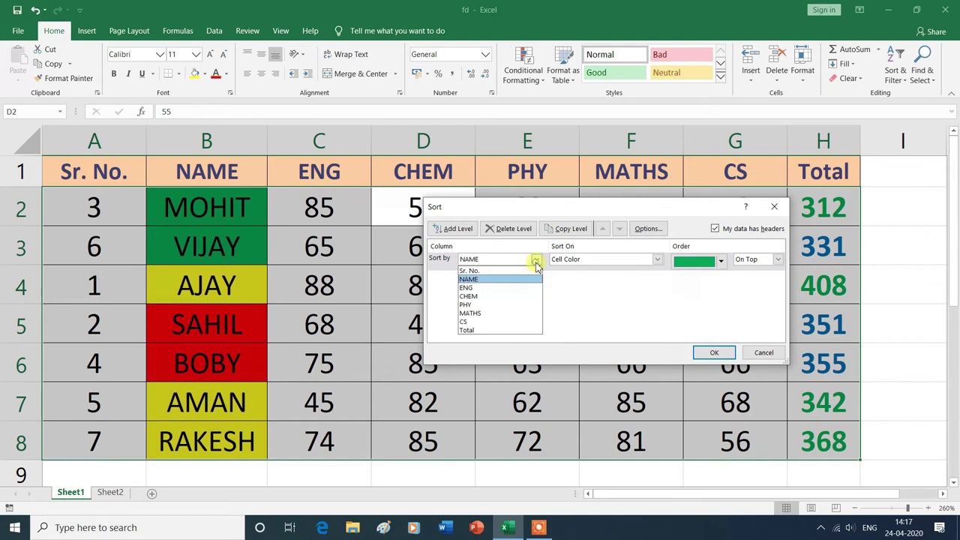
left_click(485, 280)
key("Tab")
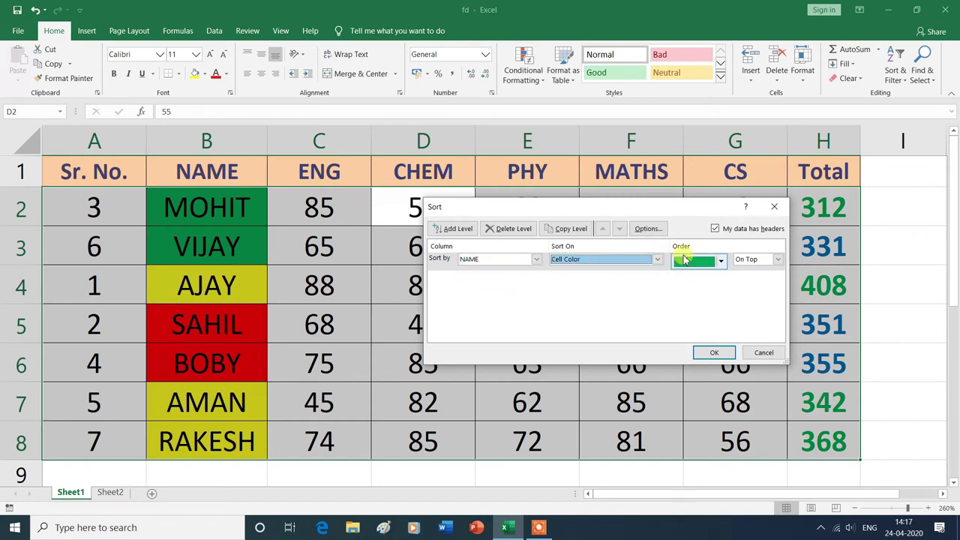
left_click(720, 263)
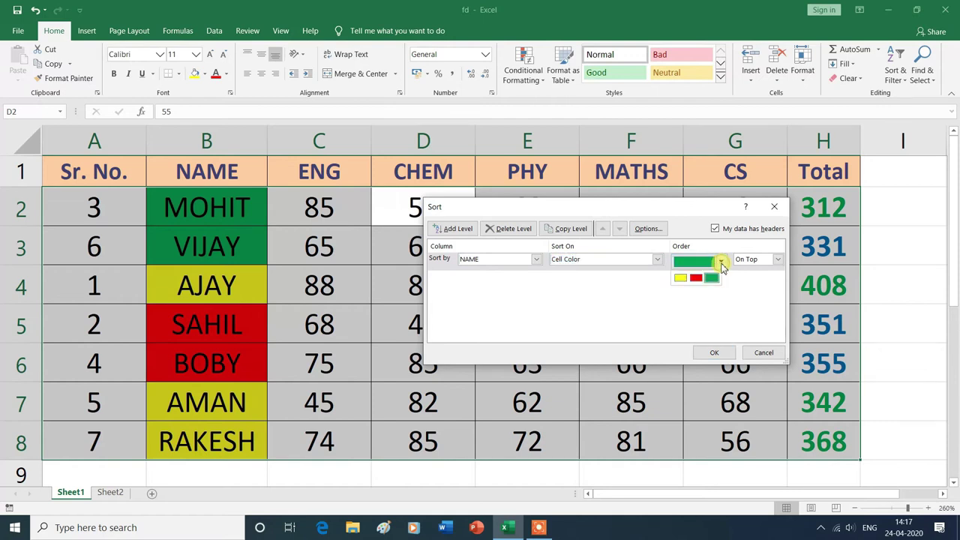
left_click(695, 279)
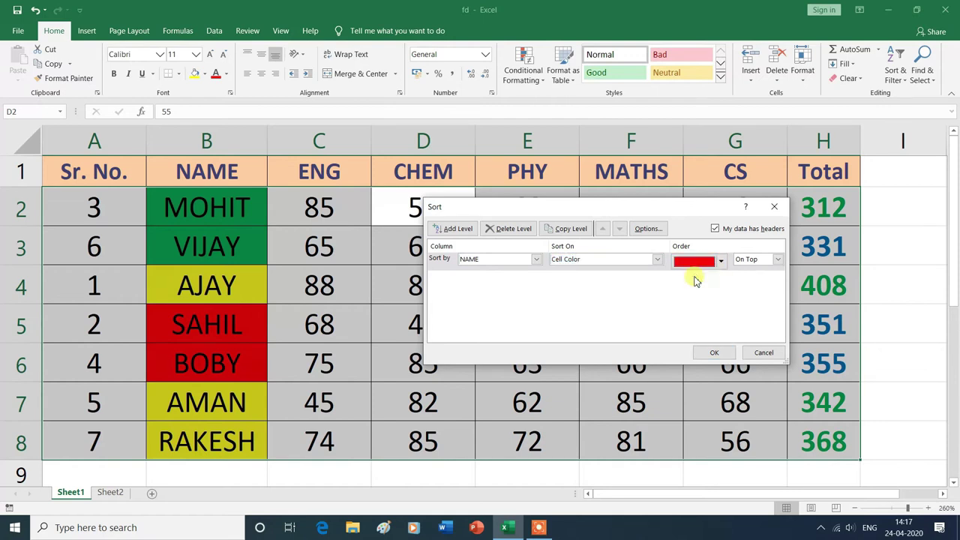
left_click(778, 260)
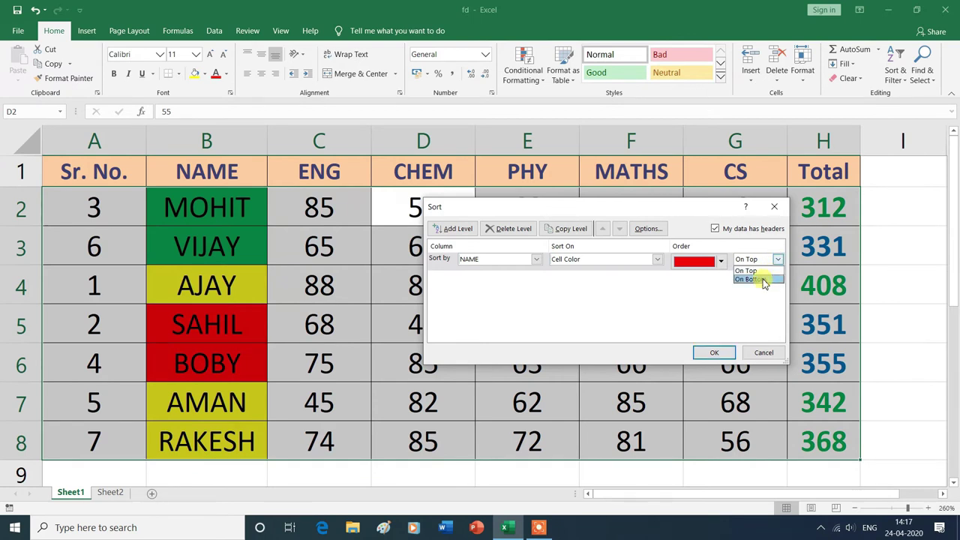
left_click(763, 280)
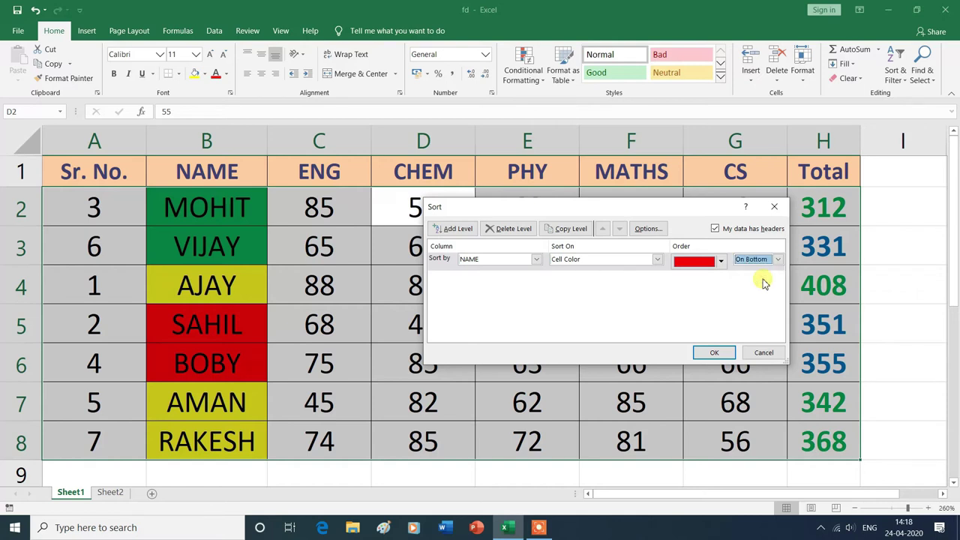
left_click(718, 353)
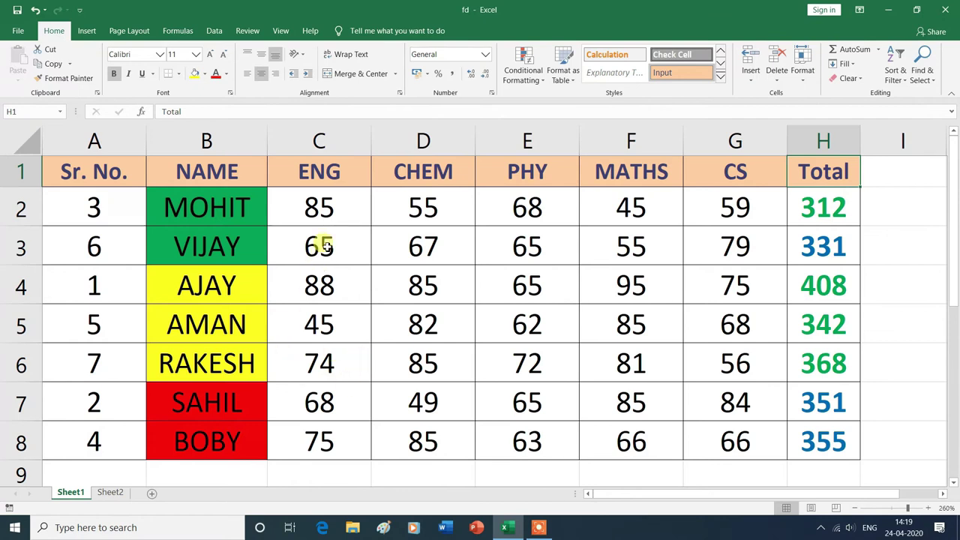
- Custom-sort the table by ENG on Cell Values, Smallest to Largest
left_click(341, 181)
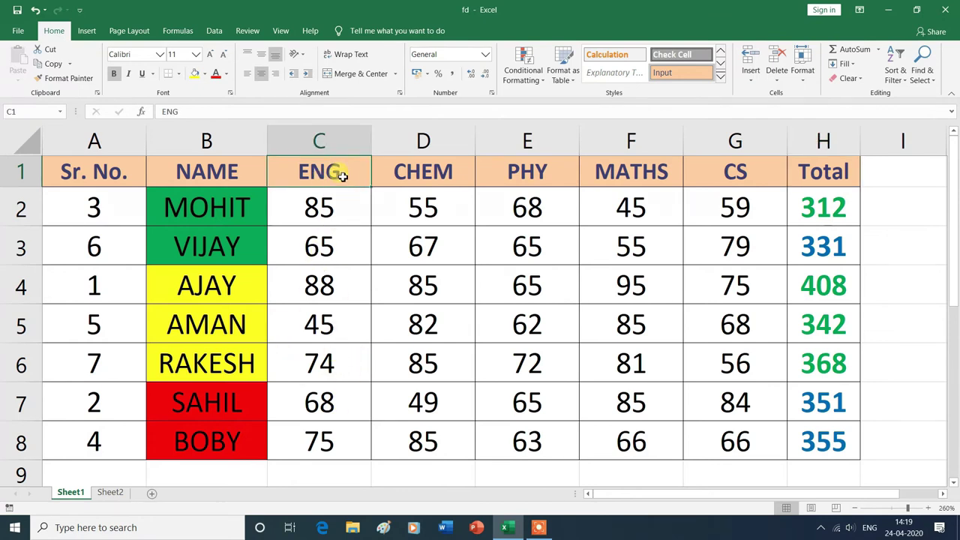
left_click(908, 82)
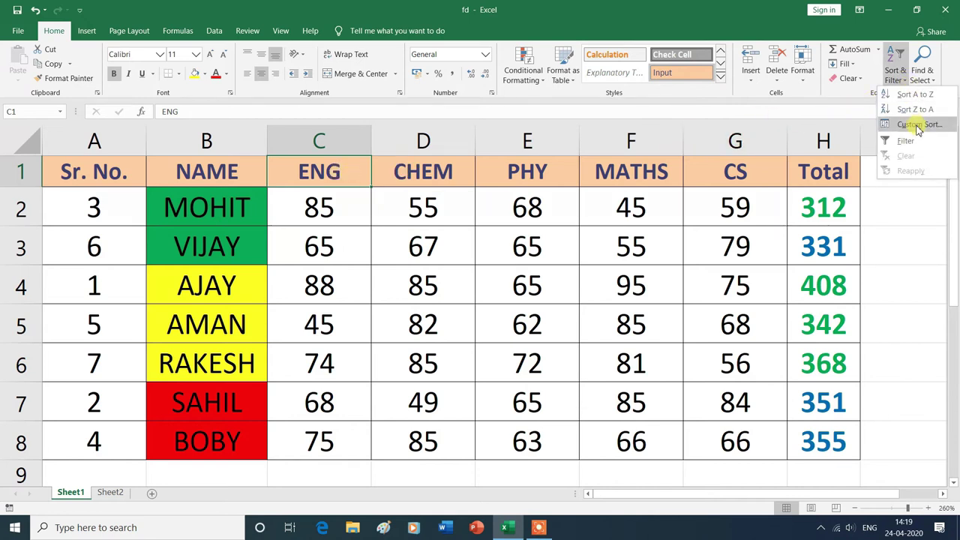
left_click(918, 126)
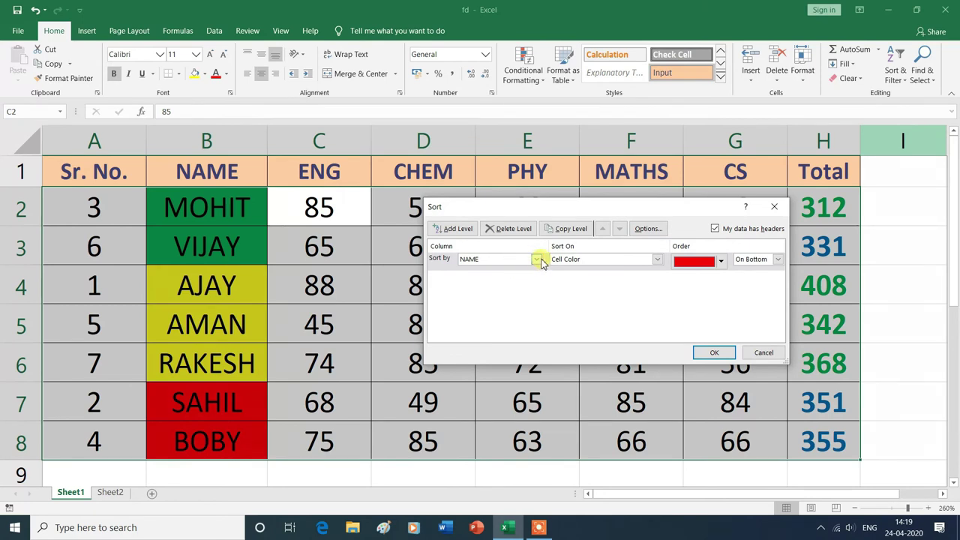
left_click(538, 260)
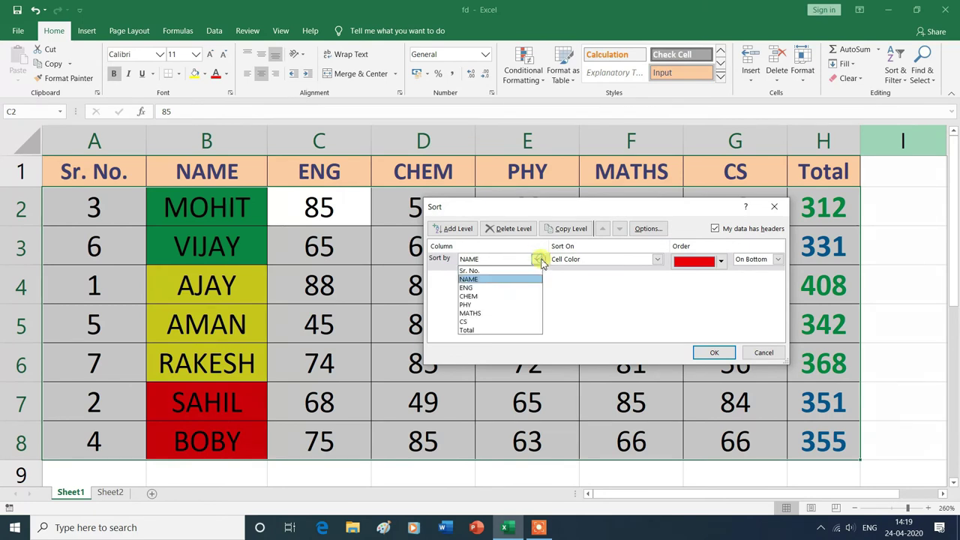
left_click(479, 292)
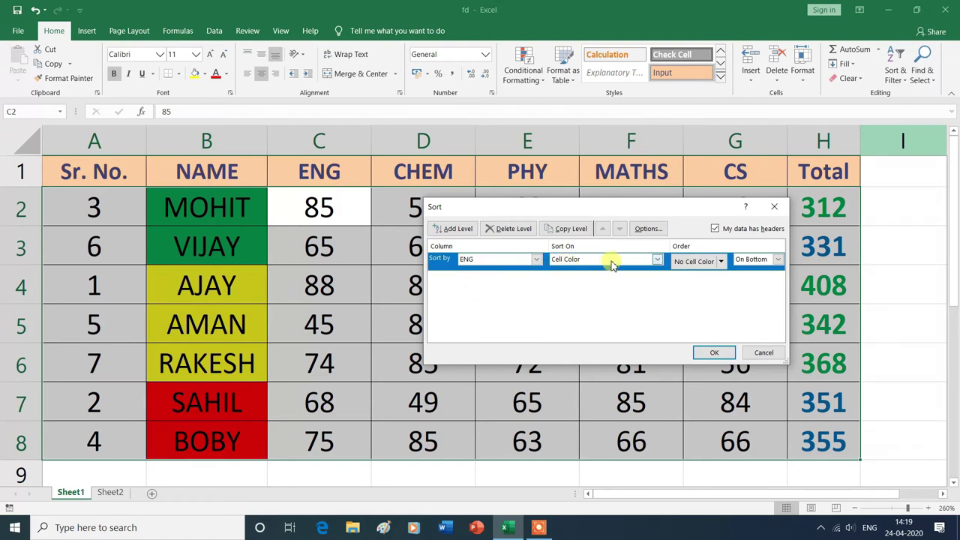
left_click(656, 261)
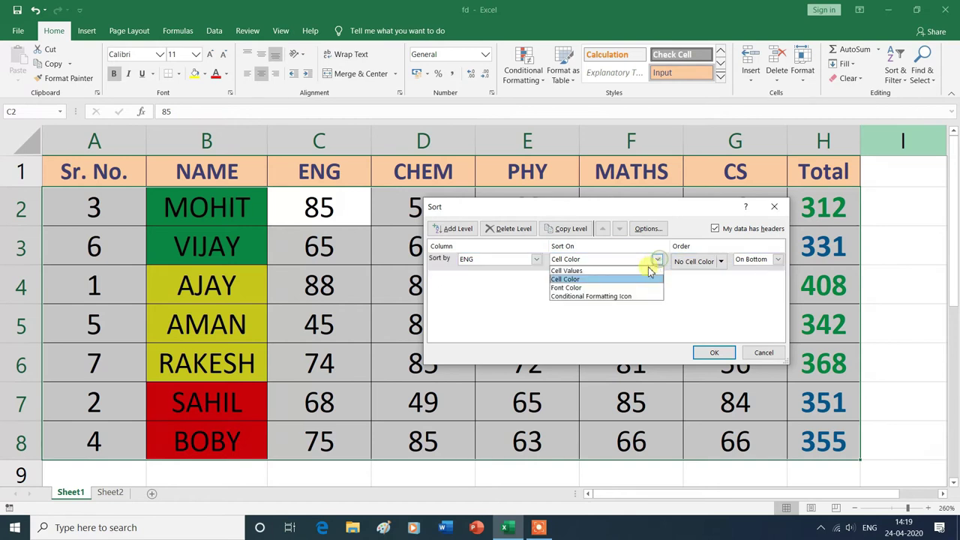
left_click(574, 270)
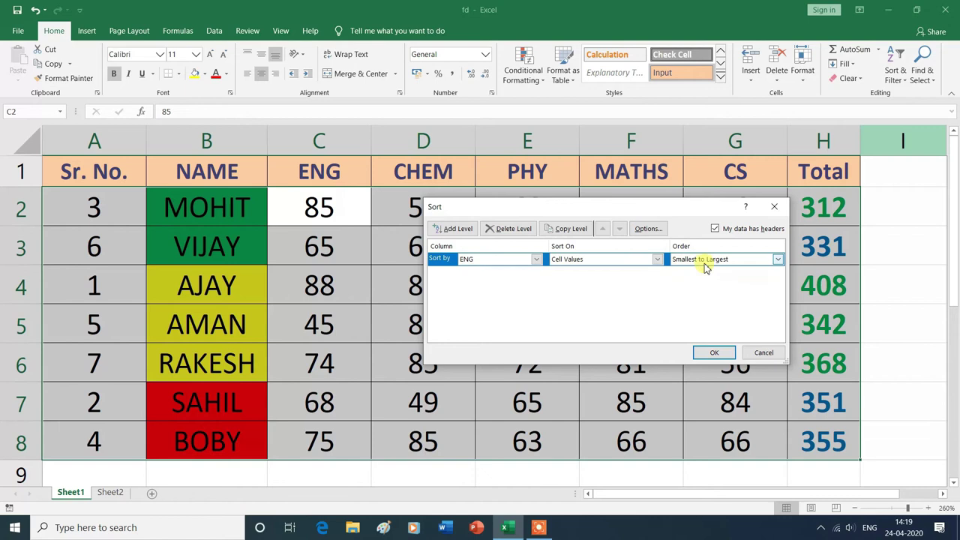
left_click(778, 260)
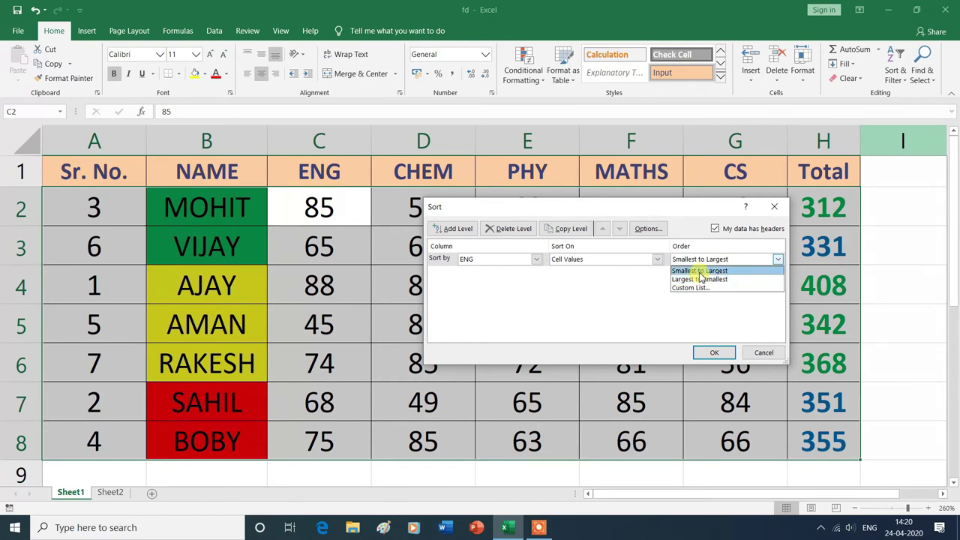
left_click(699, 272)
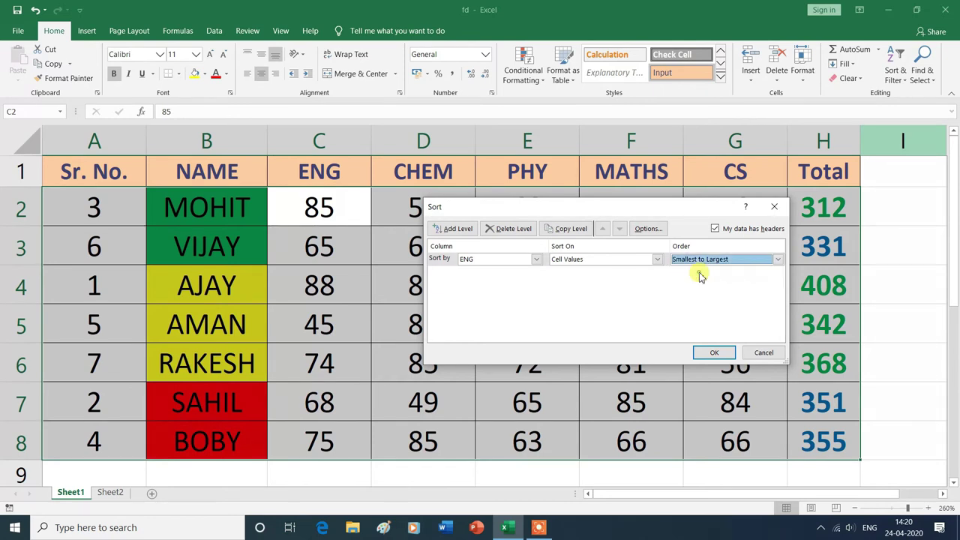
left_click(716, 354)
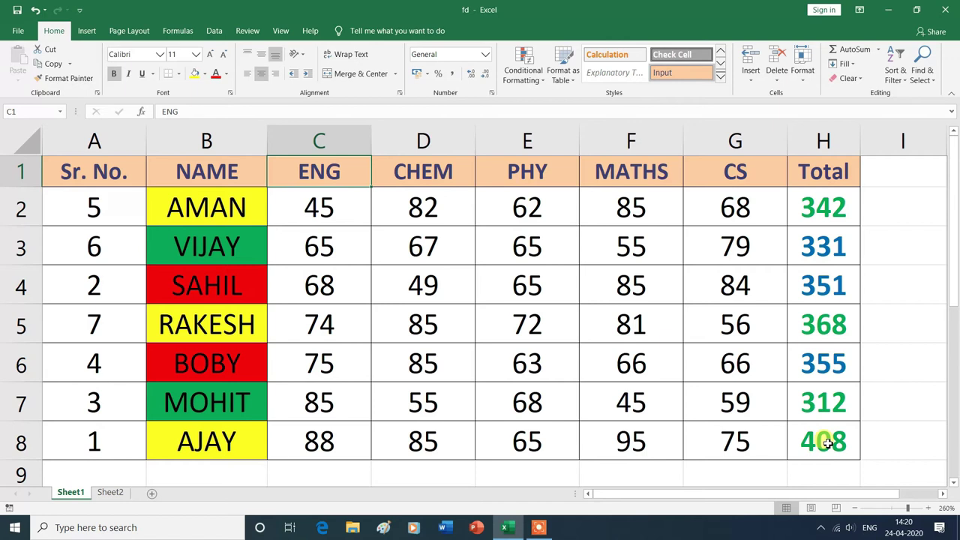
left_click(825, 172)
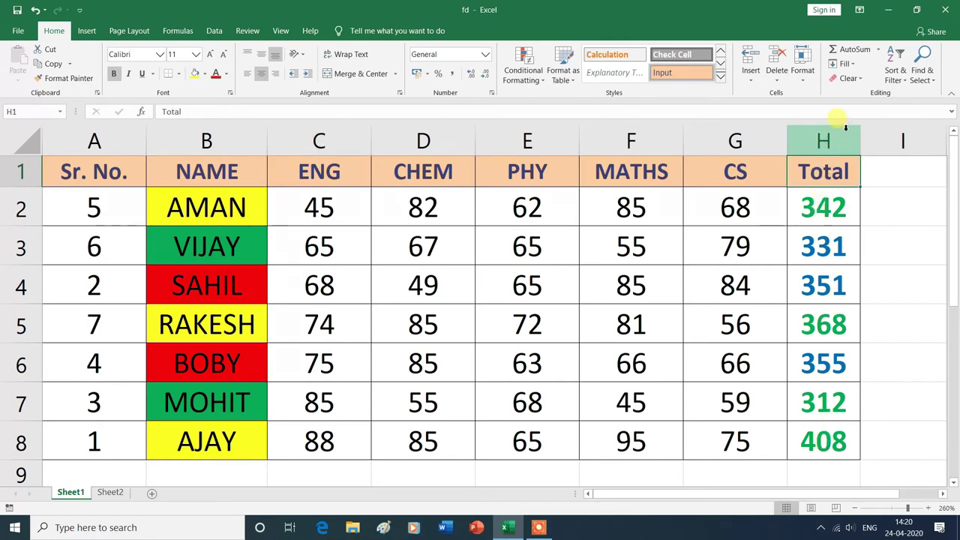
- Custom-sort by Total on Font Color with green On Top
left_click(905, 82)
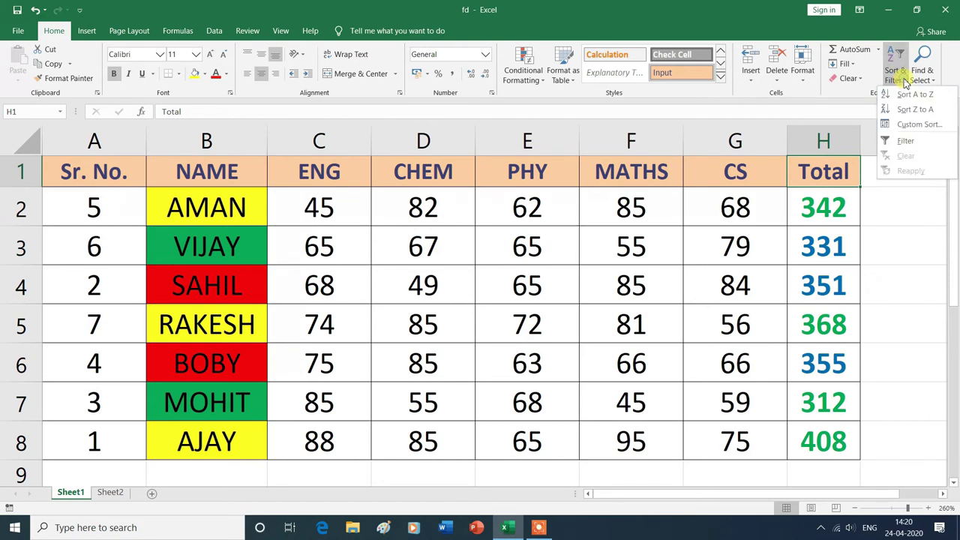
left_click(911, 126)
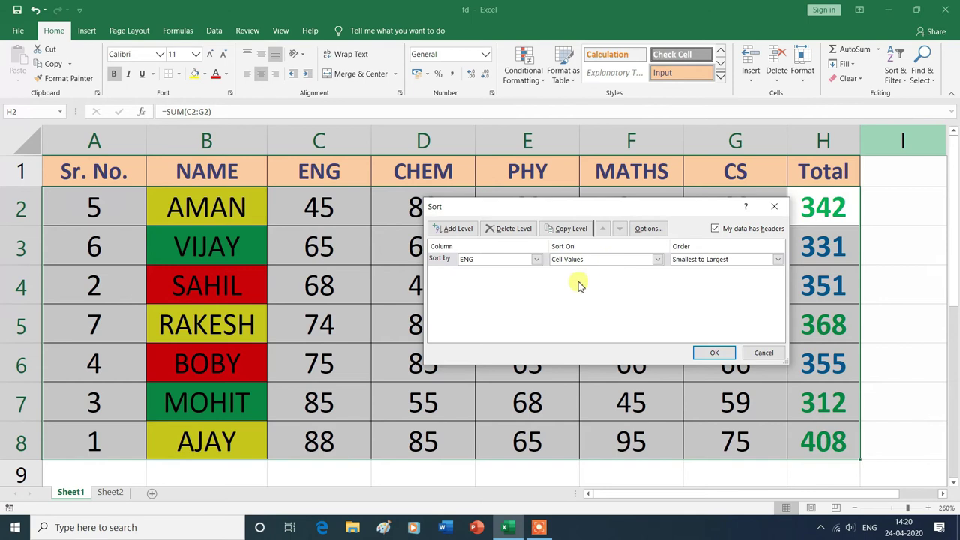
left_click(537, 259)
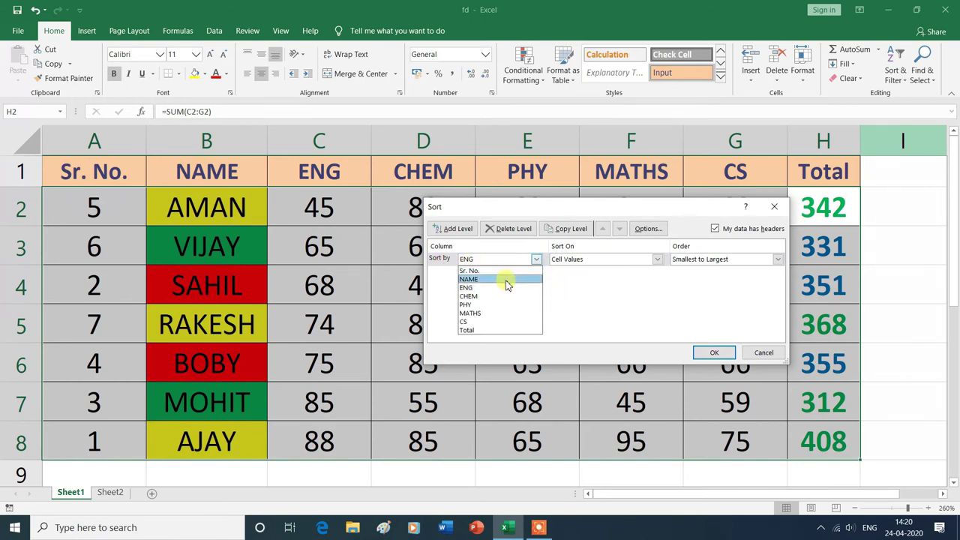
left_click(469, 331)
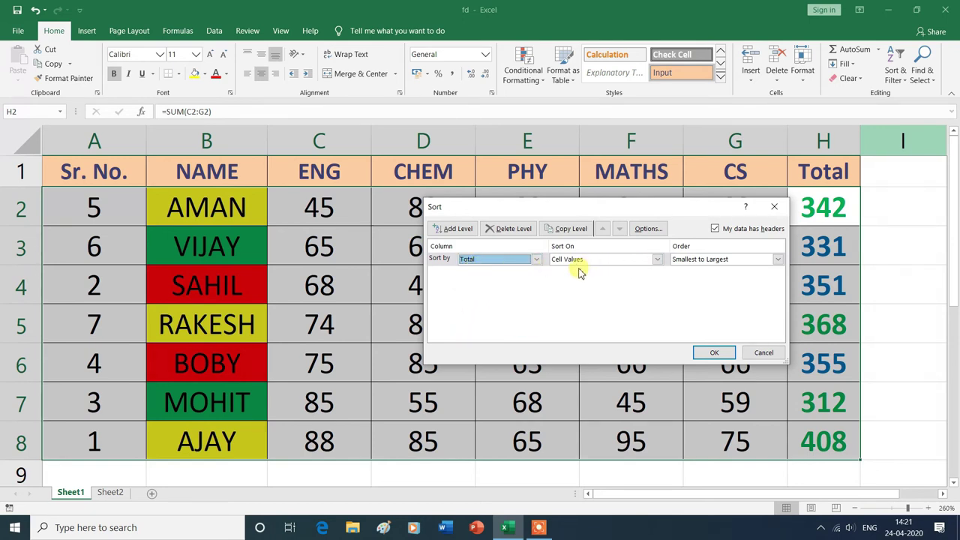
left_click(658, 261)
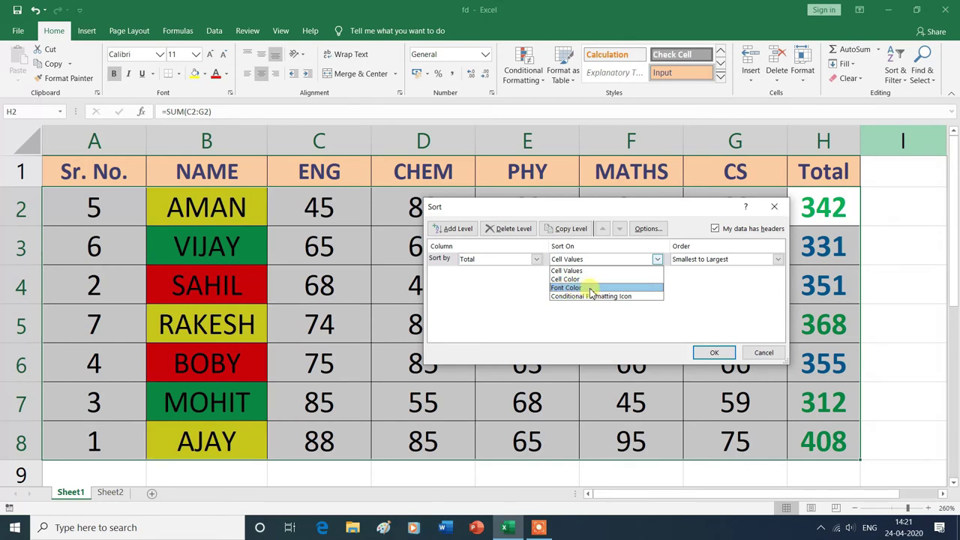
left_click(590, 288)
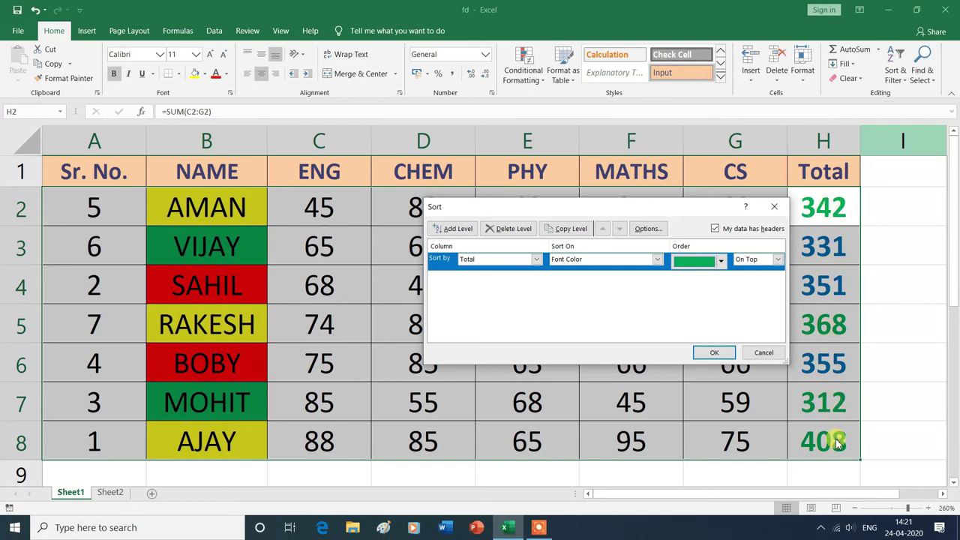
left_click(722, 261)
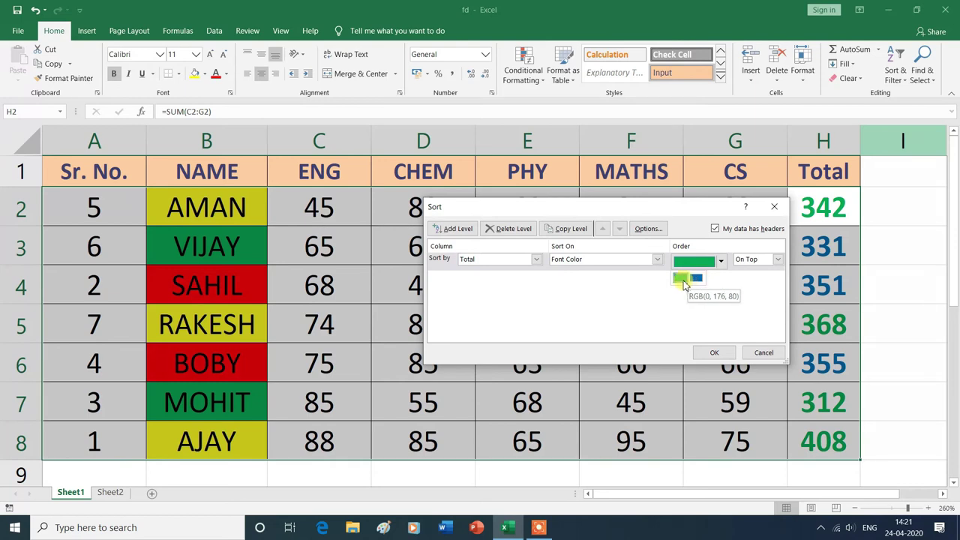
left_click(681, 280)
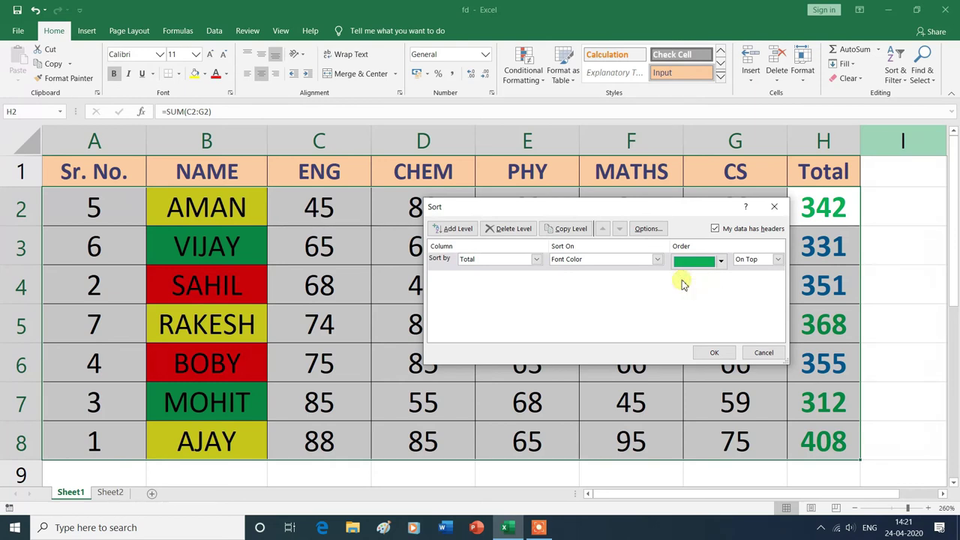
left_click(750, 270)
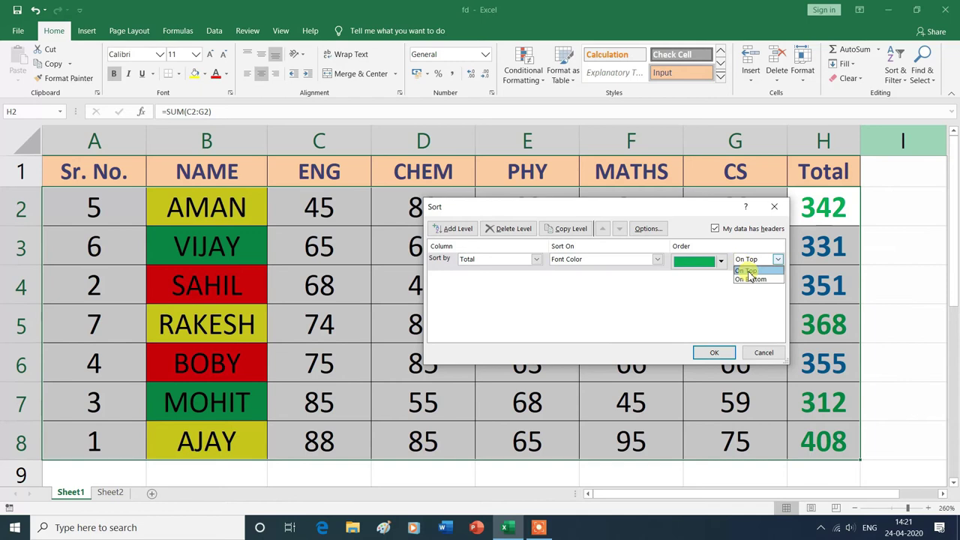
left_click(747, 271)
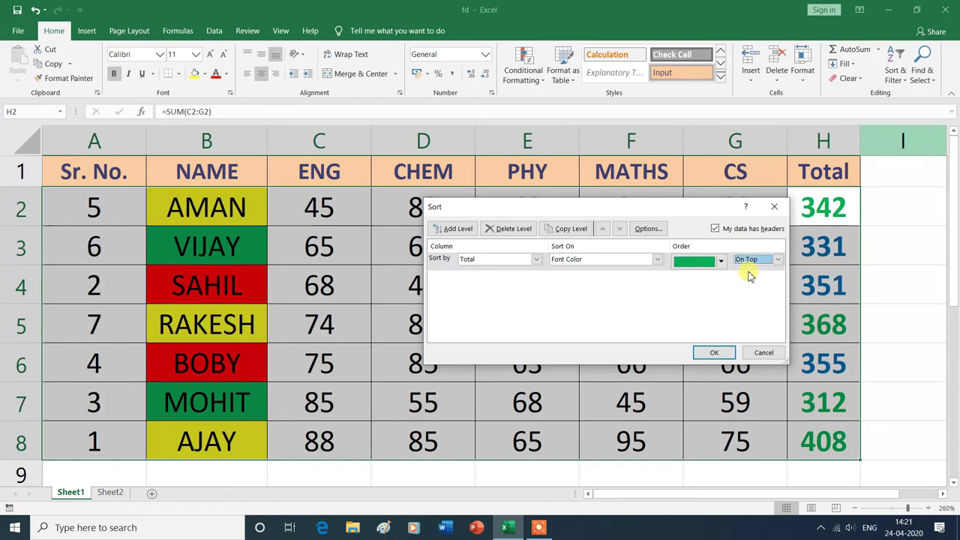
left_click(714, 352)
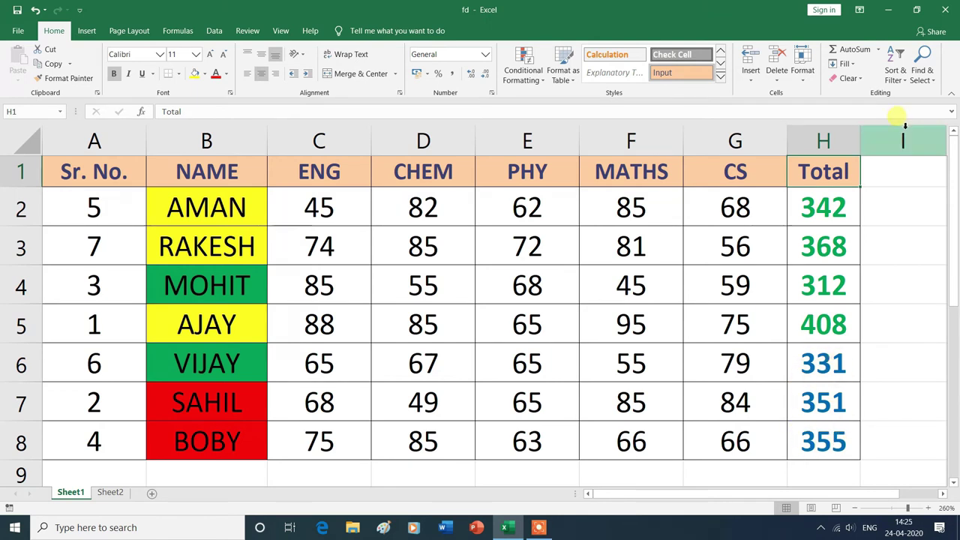
left_click(895, 66)
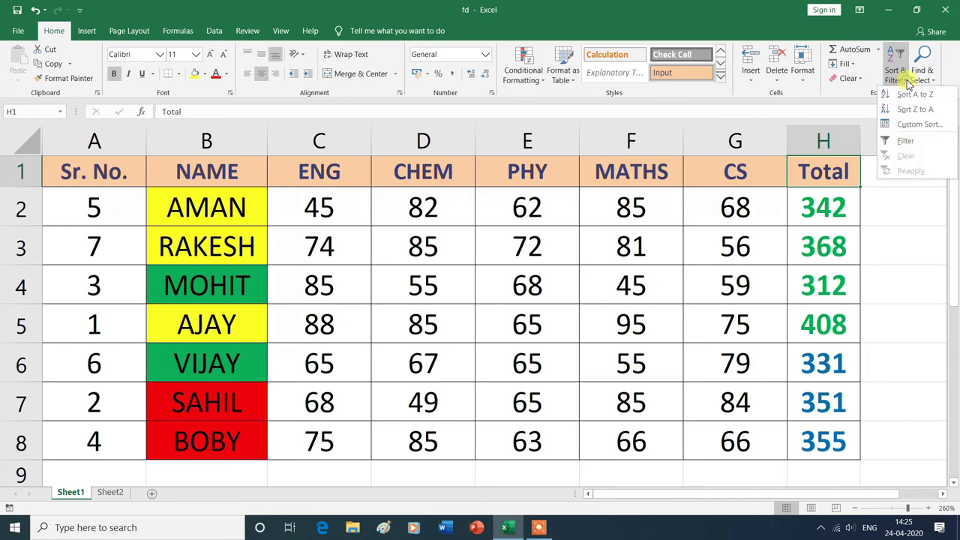
left_click(907, 142)
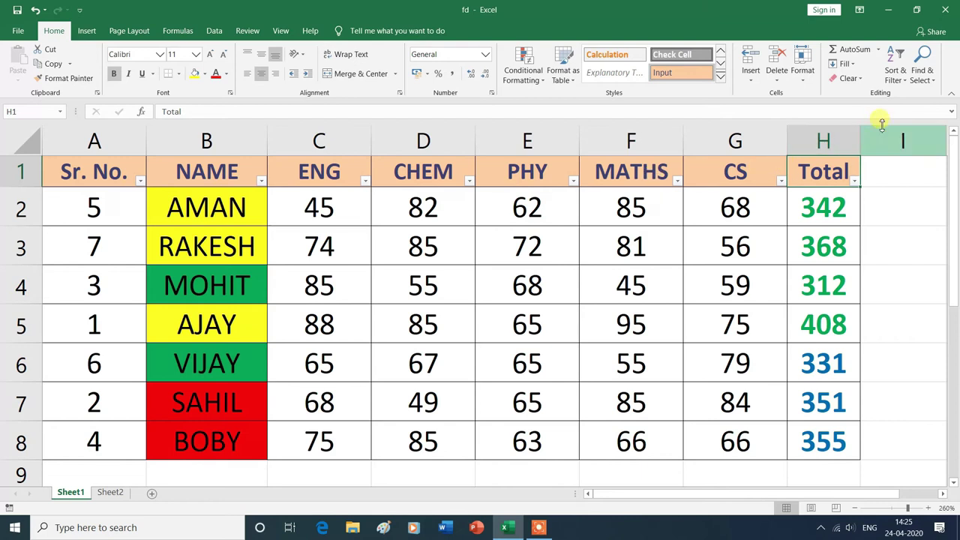
left_click(903, 82)
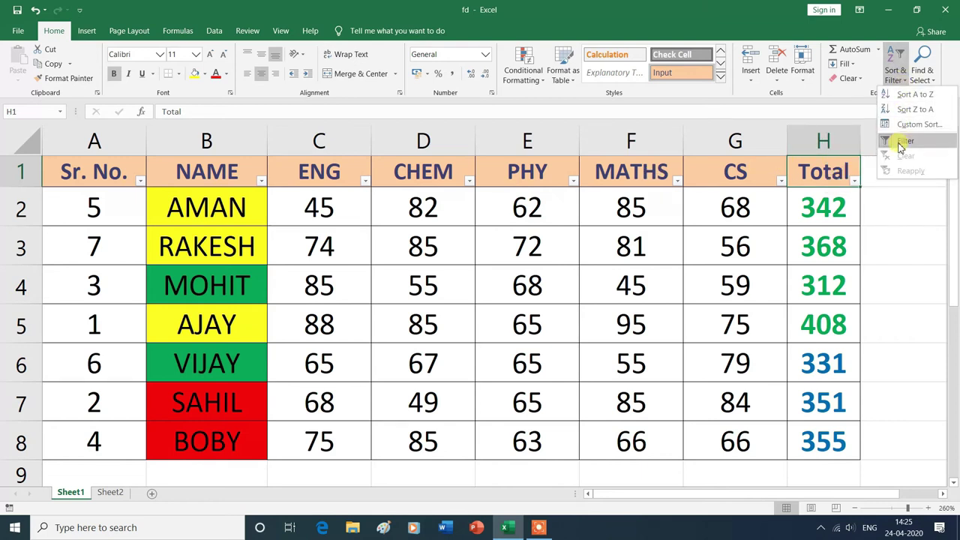
left_click(900, 147)
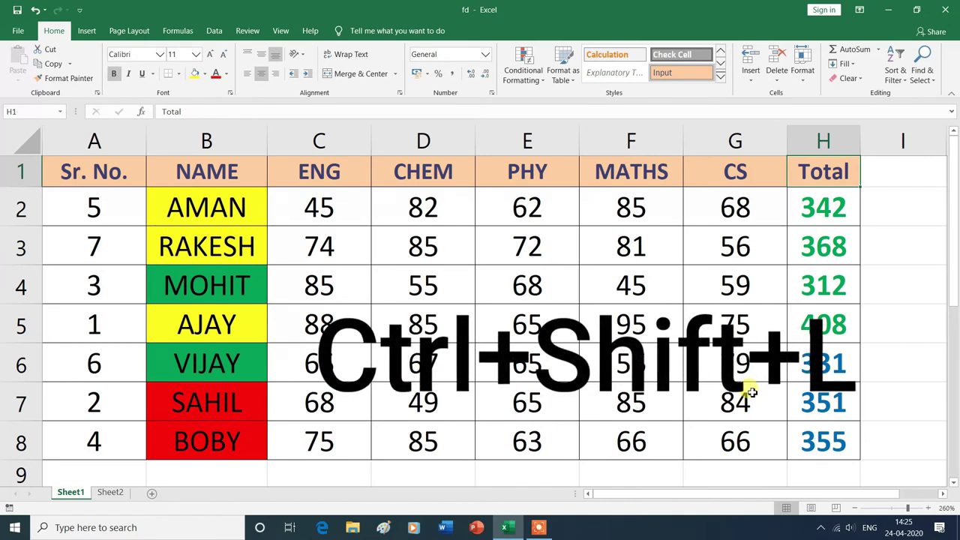
key("ctrl+shift+l")
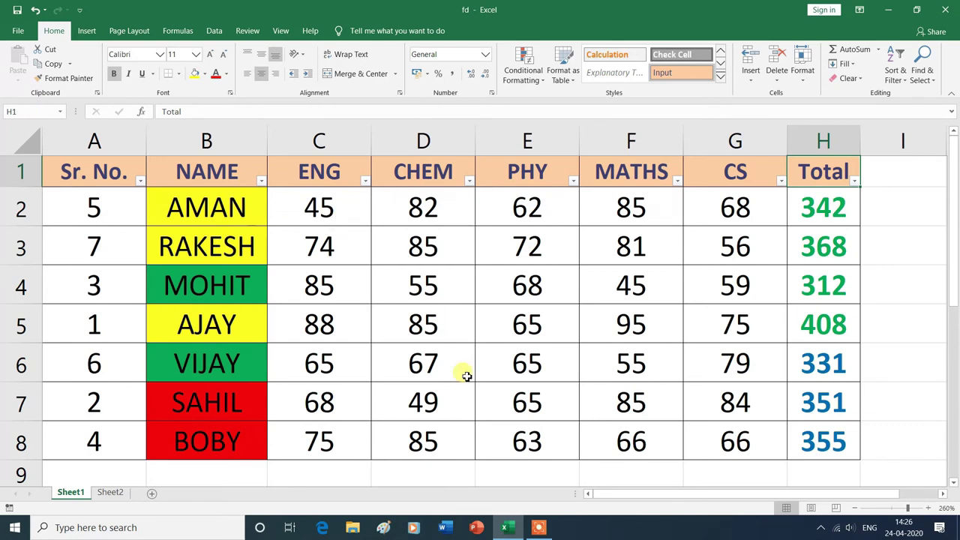
key("ctrl+shift+l")
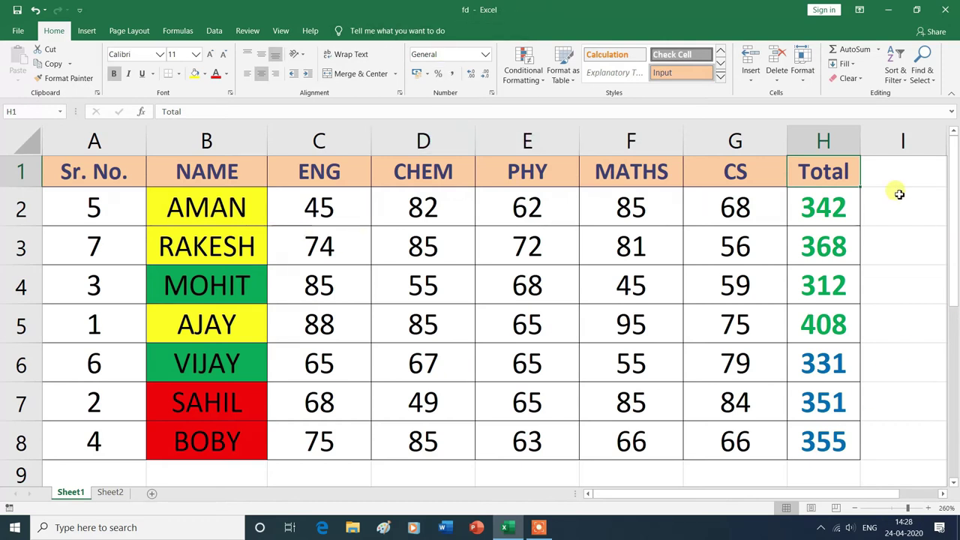
- Turn on AutoFilter and apply a CHEM equals 85 number filter, showing 3 of 7 students
left_click(904, 81)
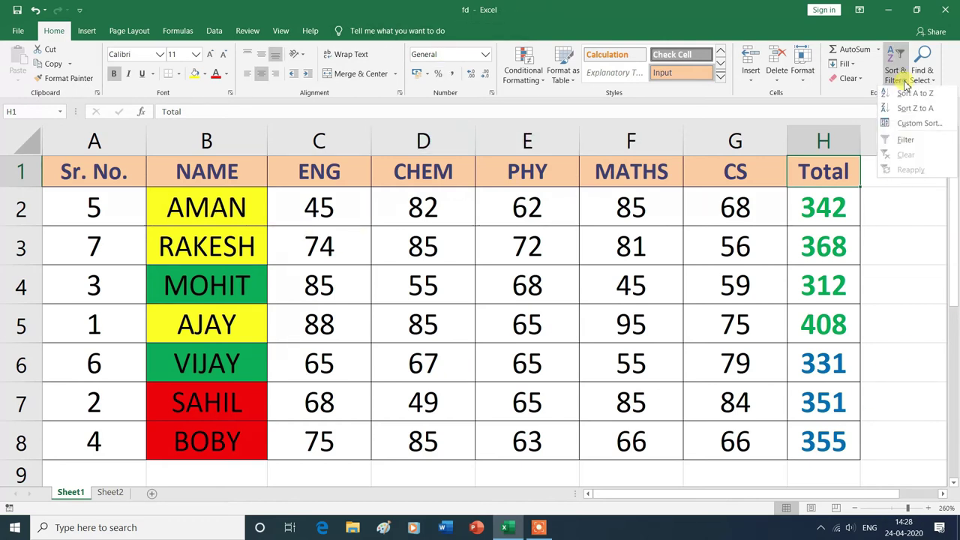
left_click(904, 142)
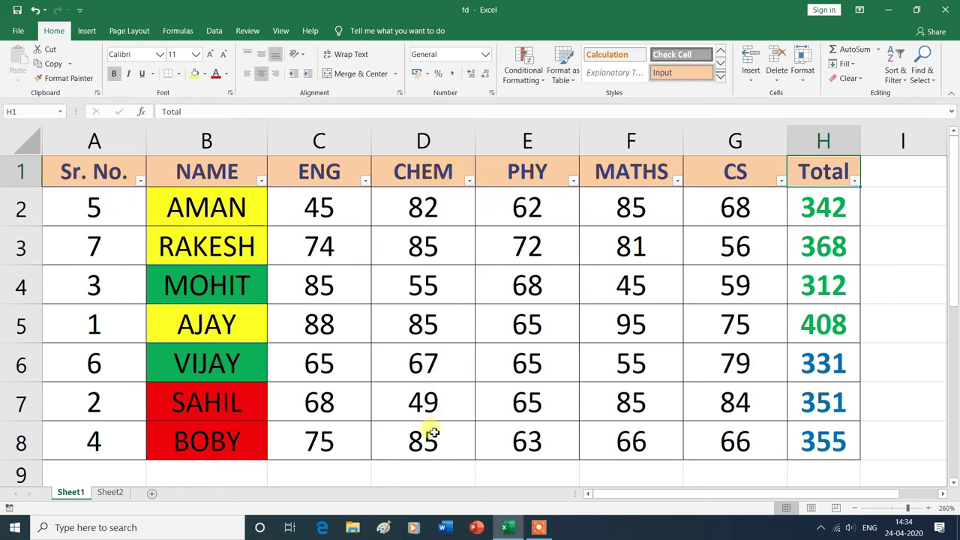
left_click(470, 183)
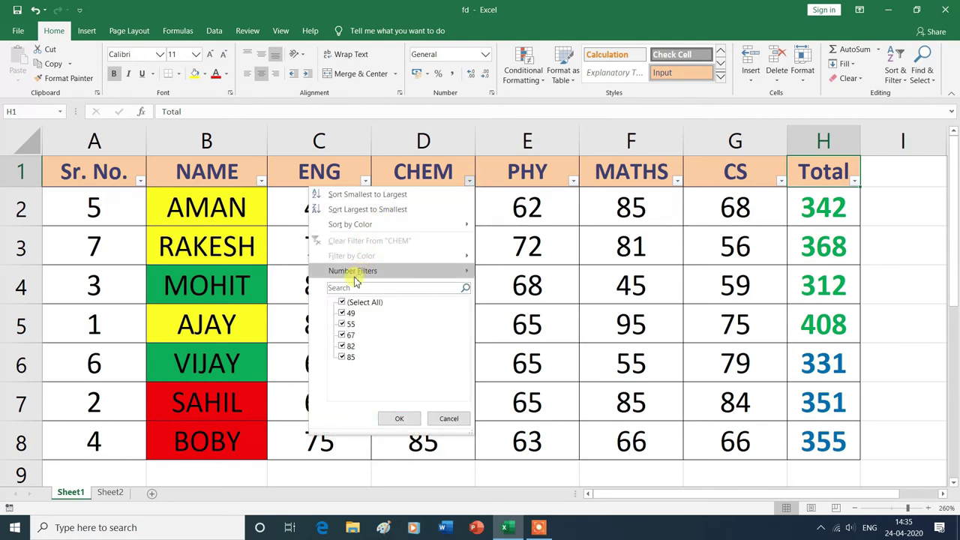
mouse_move(339, 273)
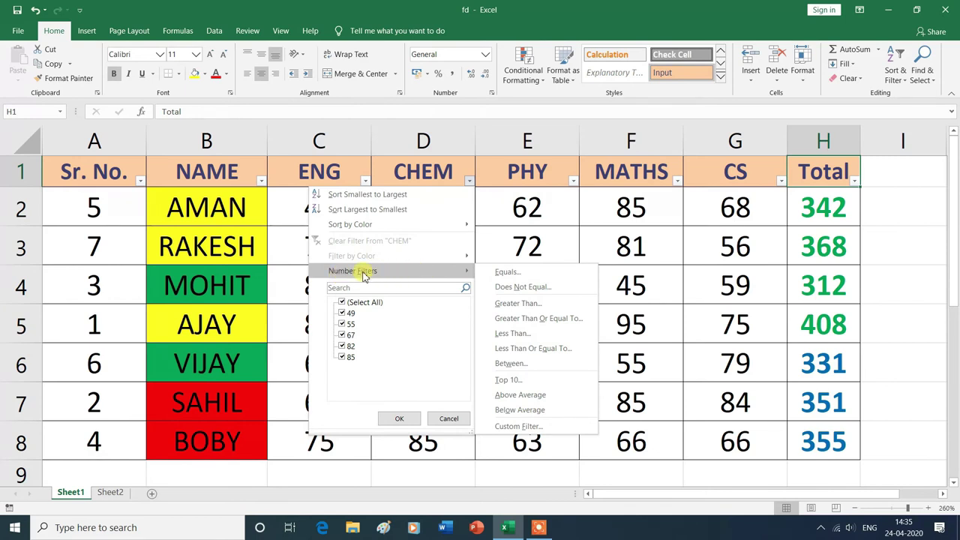
left_click(508, 273)
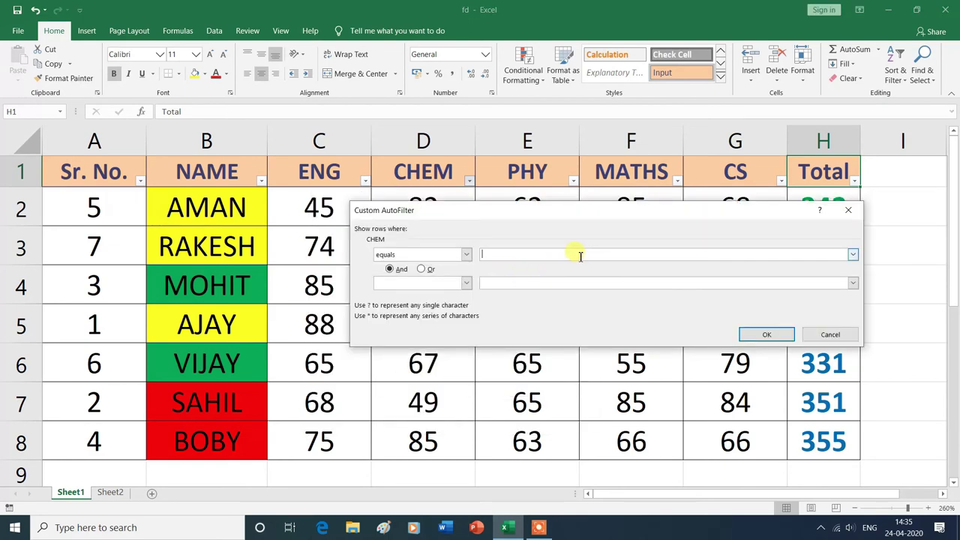
left_click(853, 255)
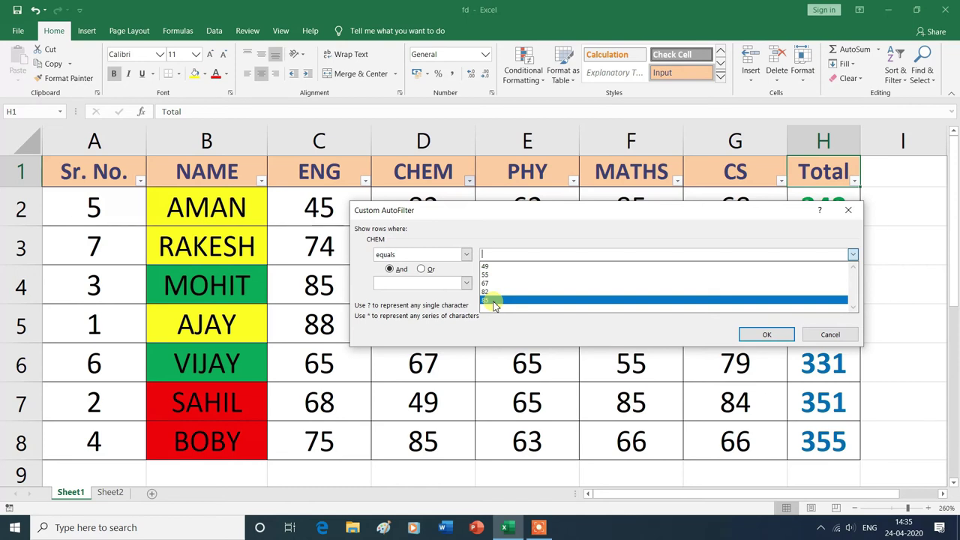
left_click(495, 301)
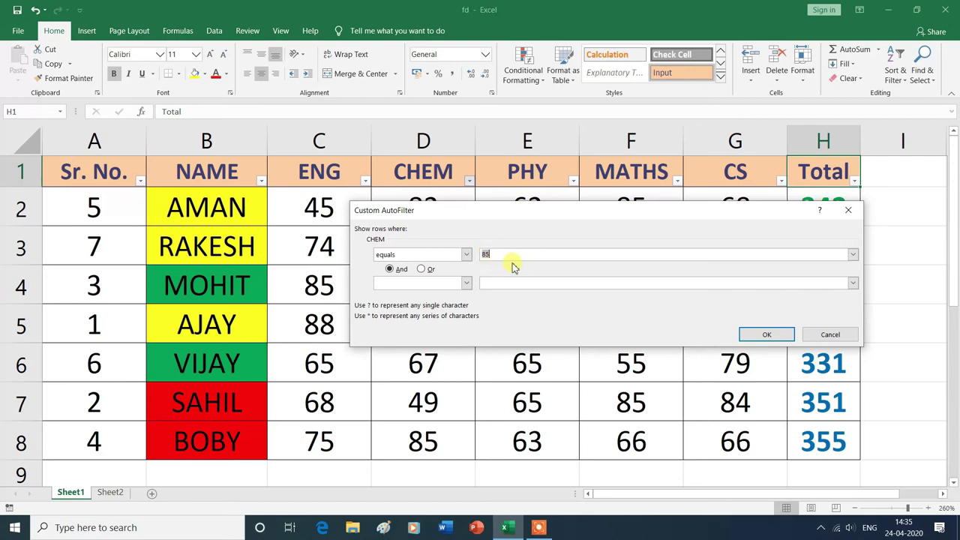
left_click(769, 337)
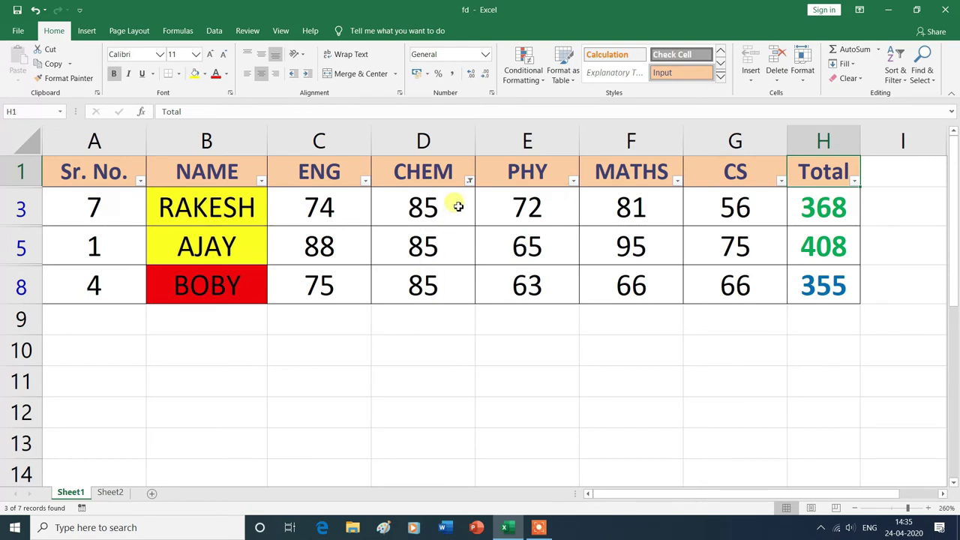
- Change the CHEM filter to Does Not Equal 82, hiding one student
left_click(469, 182)
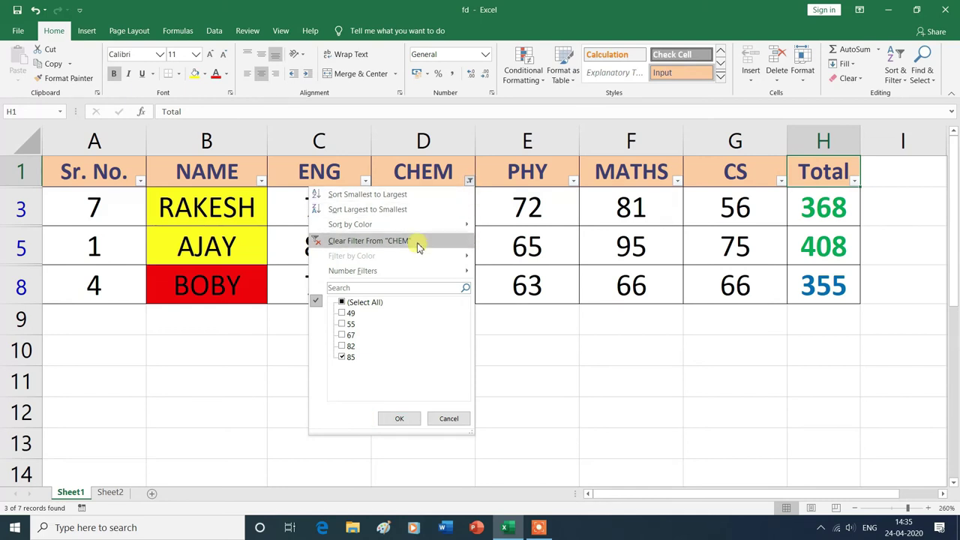
mouse_move(409, 282)
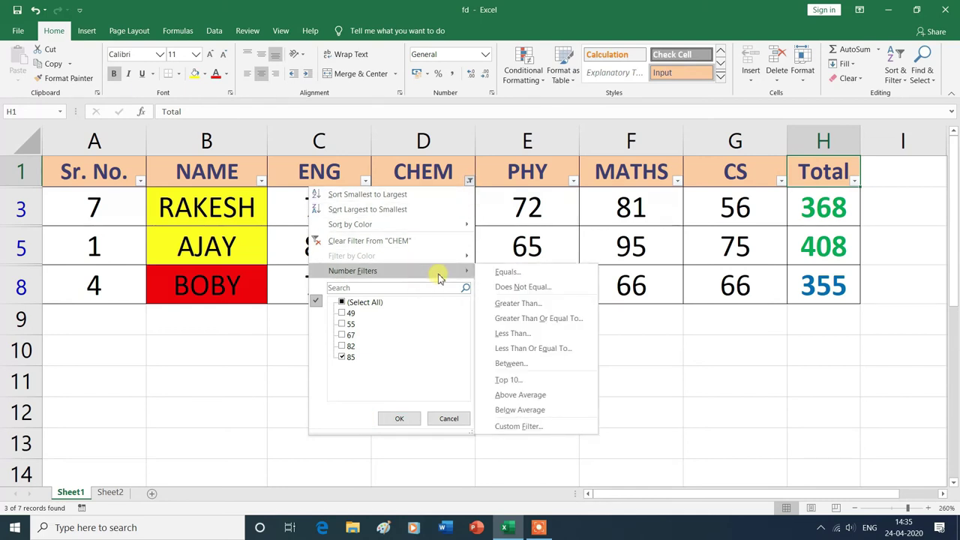
left_click(516, 288)
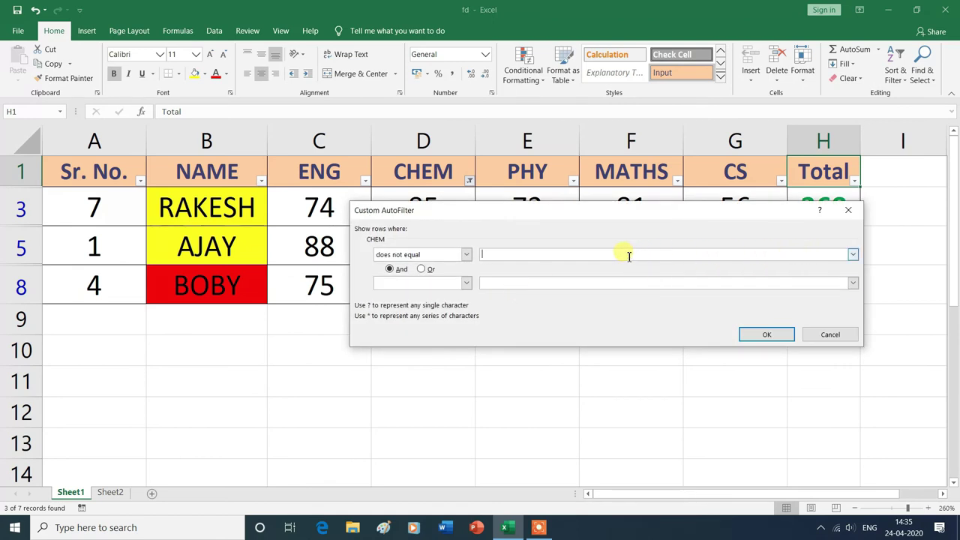
left_click(854, 256)
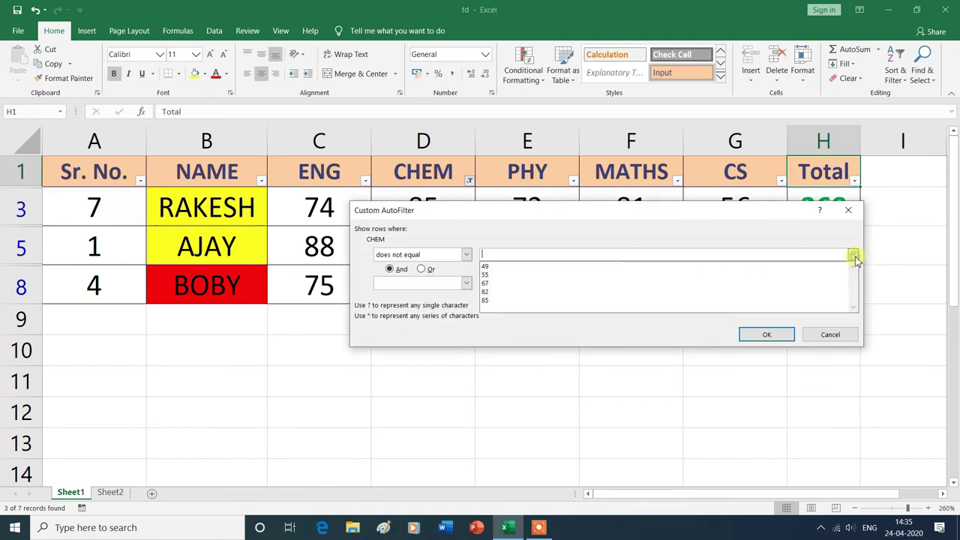
left_click(488, 293)
left_click(765, 334)
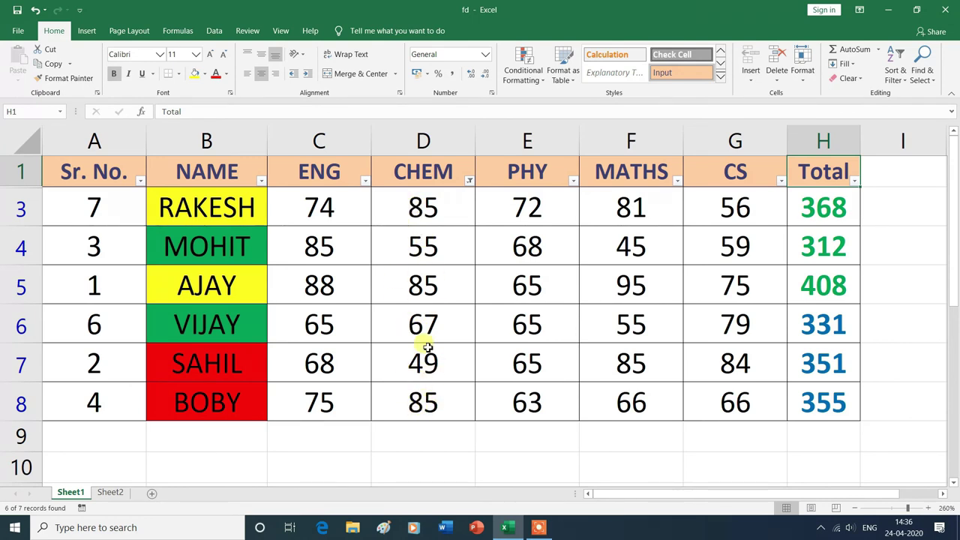
- Change the CHEM filter to Greater Than 82
left_click(469, 181)
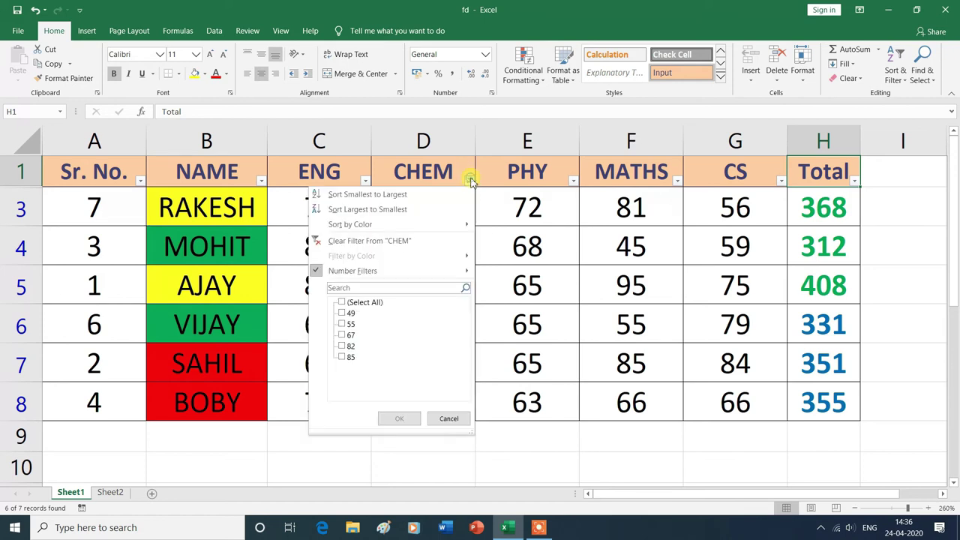
mouse_move(454, 274)
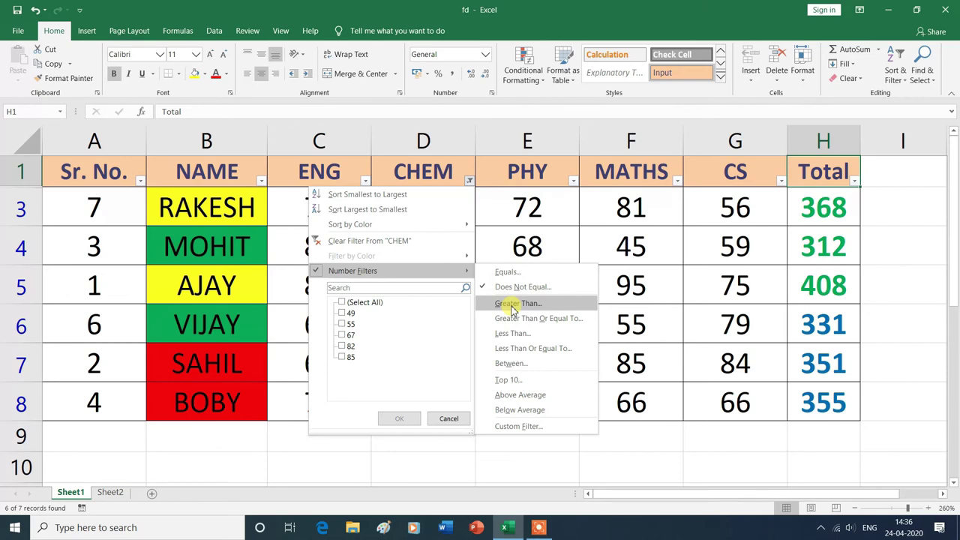
left_click(514, 305)
left_click(853, 254)
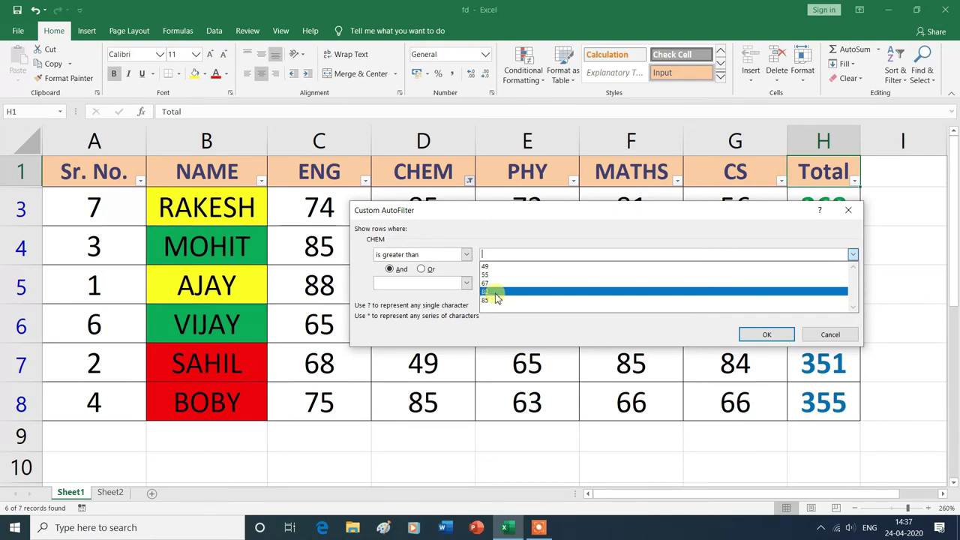
left_click(496, 293)
left_click(498, 255)
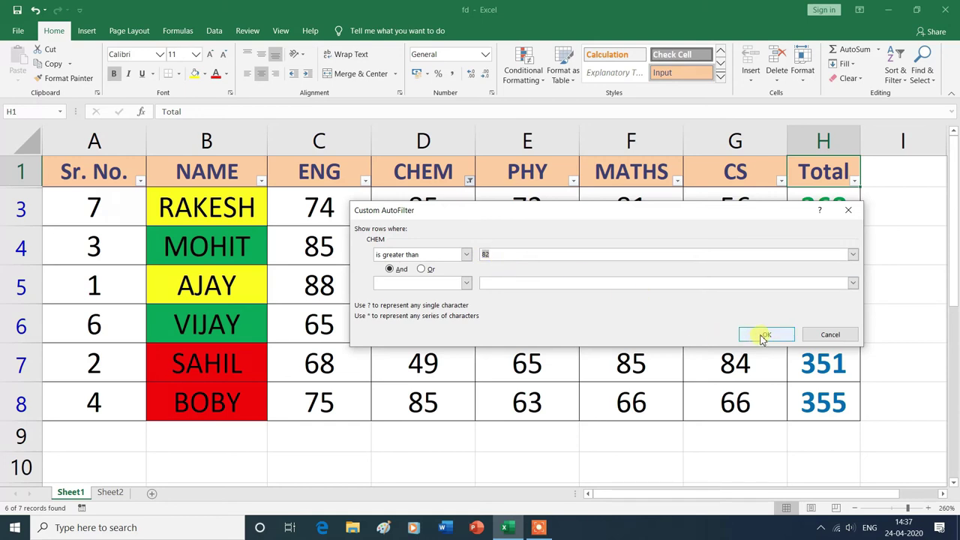
left_click(763, 335)
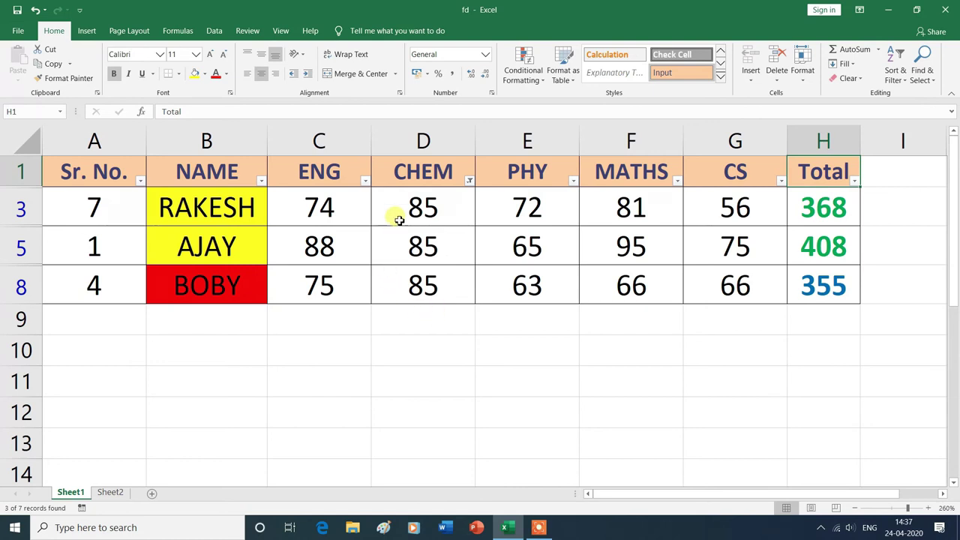
- Change the CHEM filter to Greater Than Or Equal To 67, showing 5 of 7 students
left_click(470, 182)
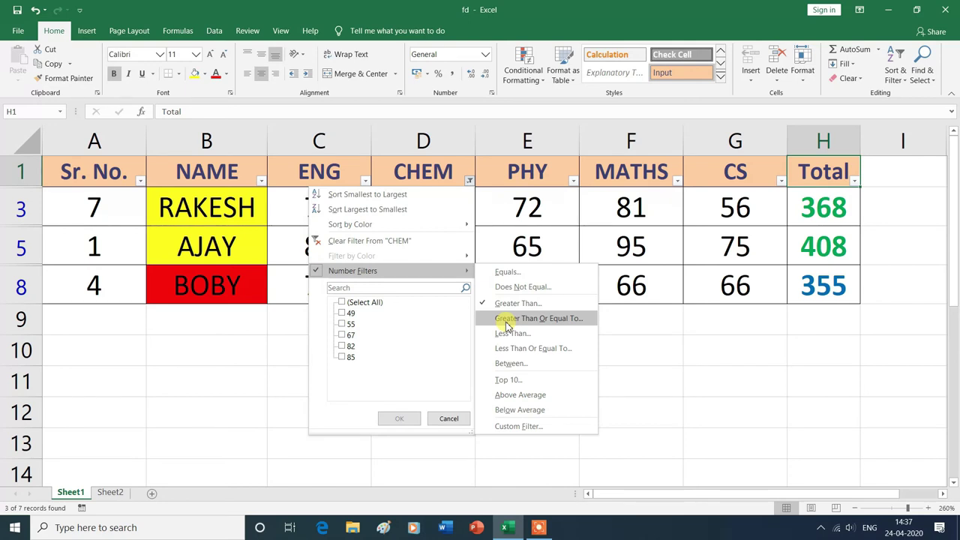
left_click(507, 322)
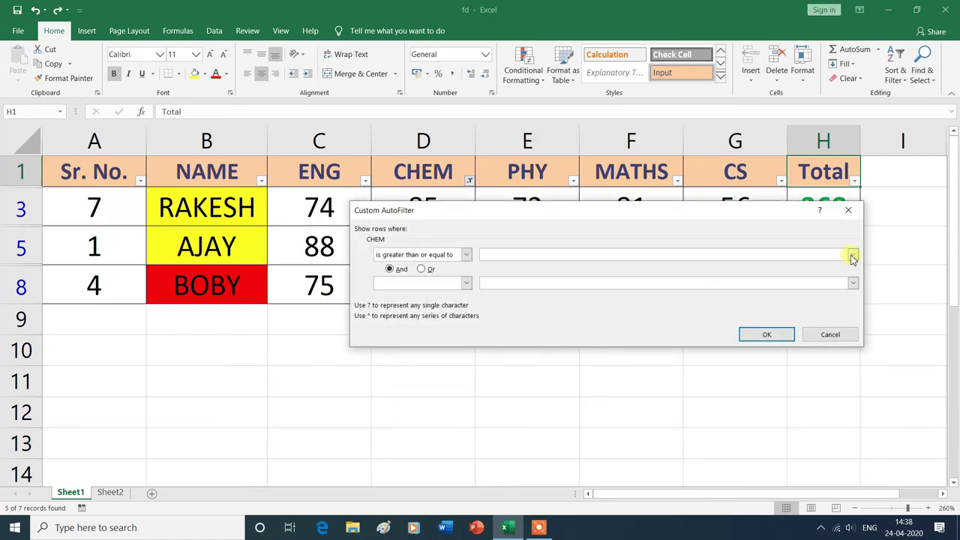
left_click(852, 256)
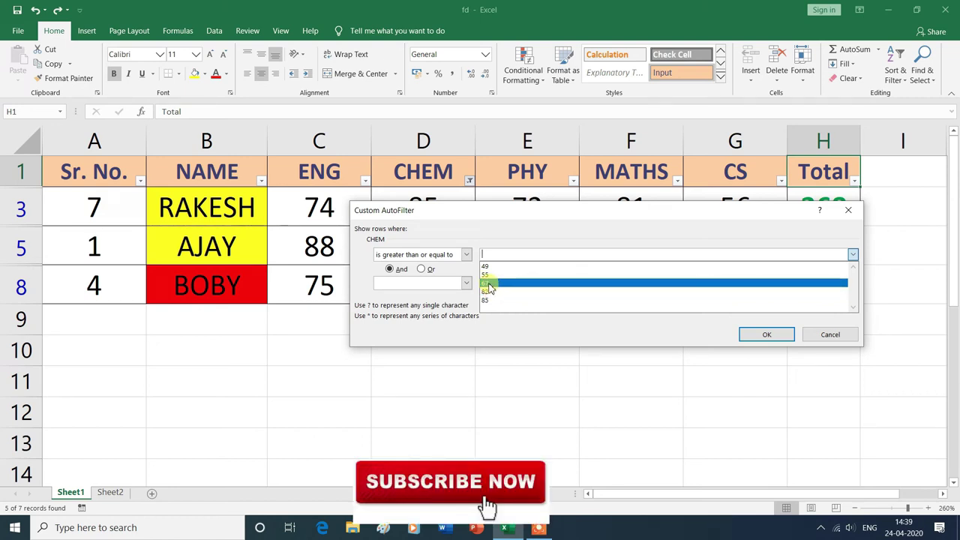
left_click(488, 283)
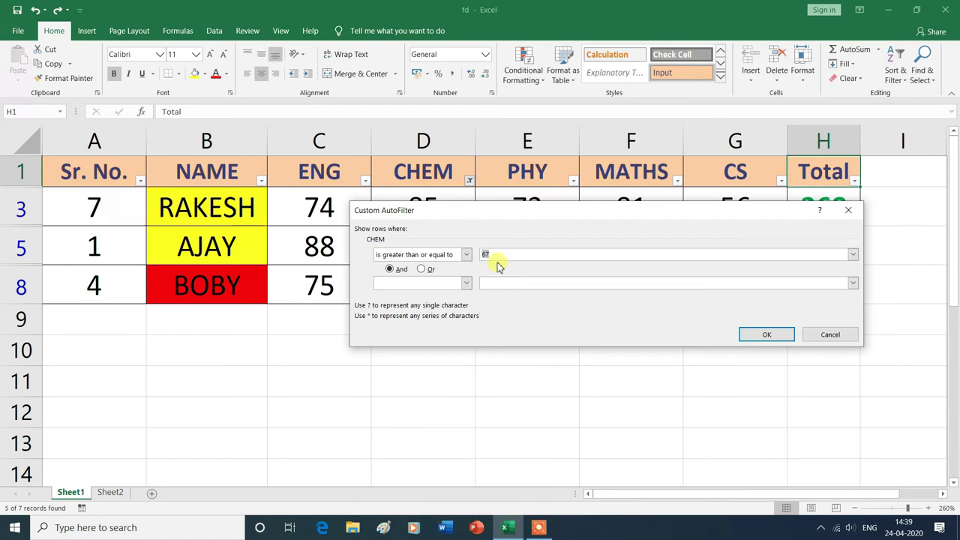
left_click(745, 340)
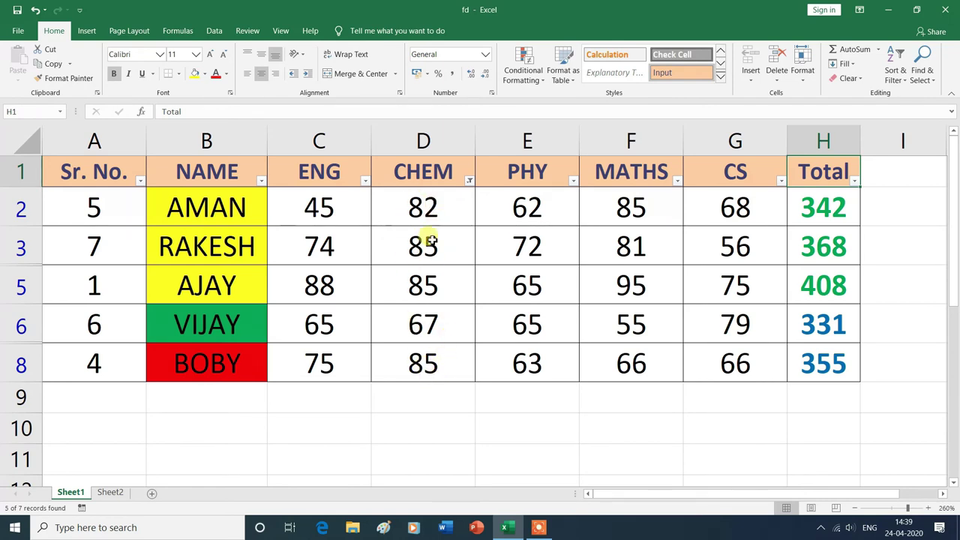
- Apply a CHEM 'is less than 55' number filter so only SAHIL (49) remains
left_click(470, 183)
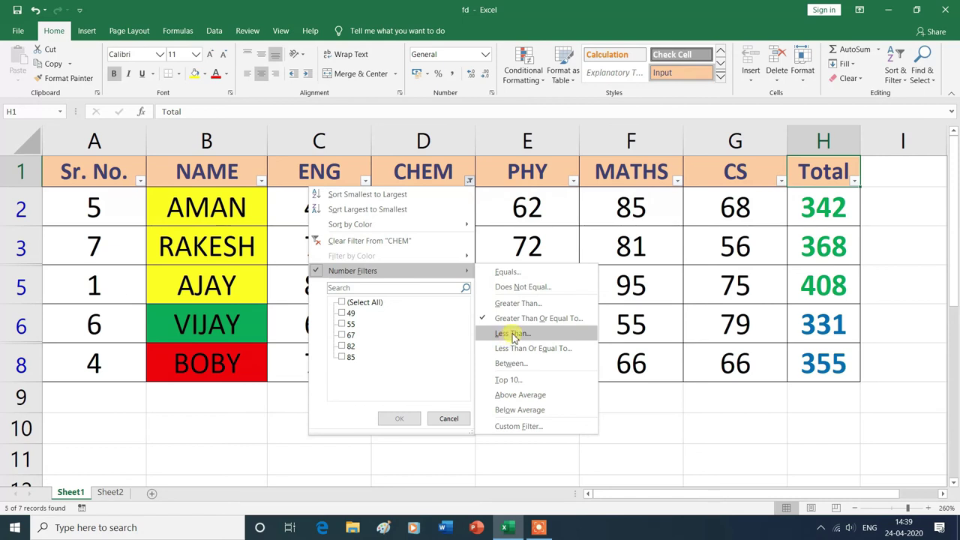
left_click(513, 335)
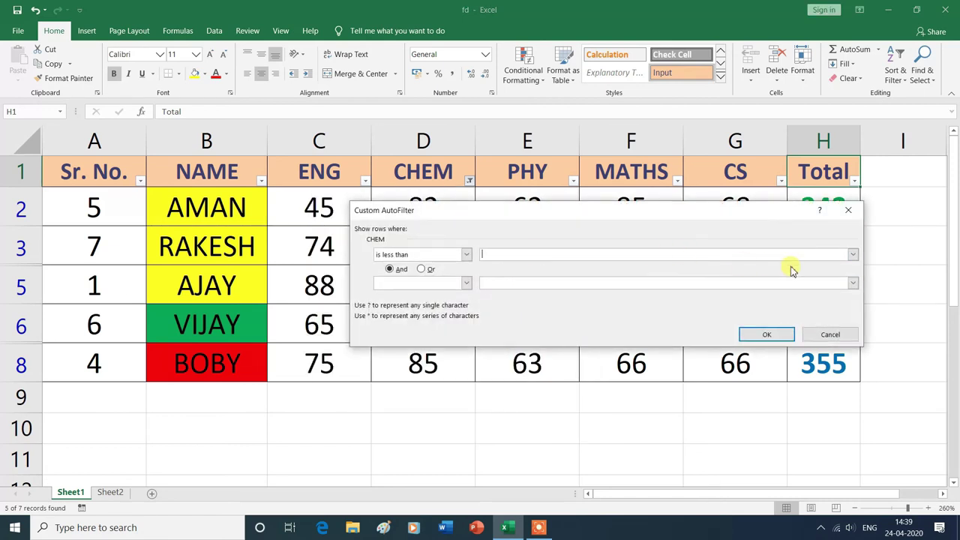
left_click(853, 254)
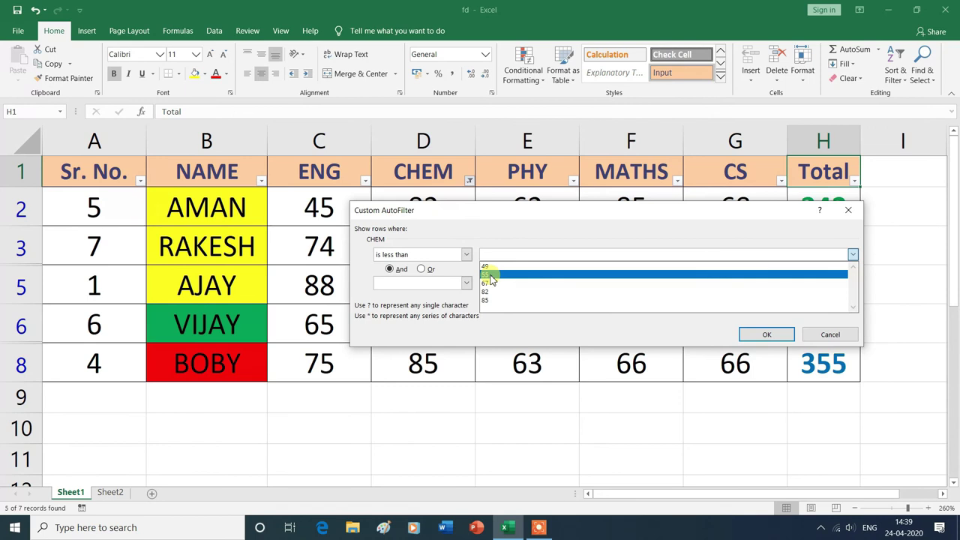
left_click(491, 275)
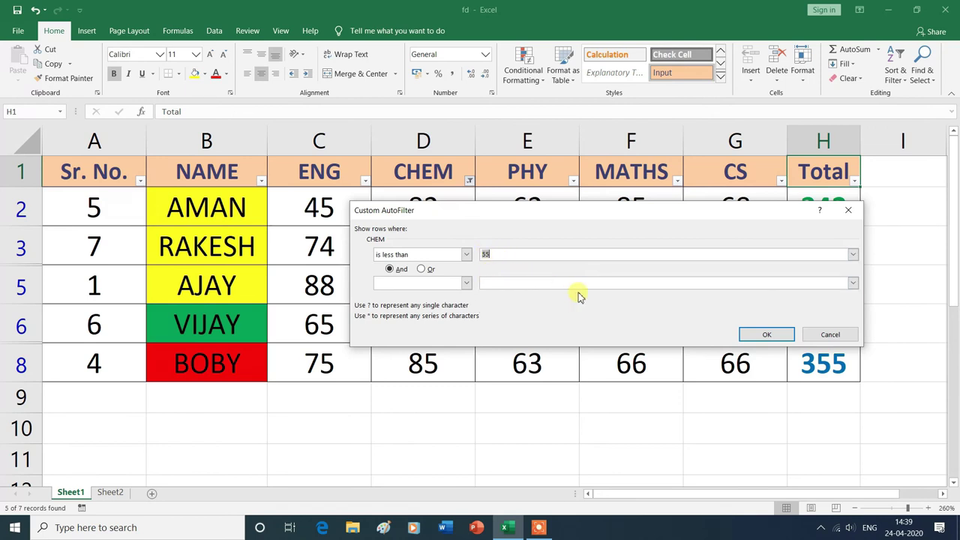
left_click(777, 340)
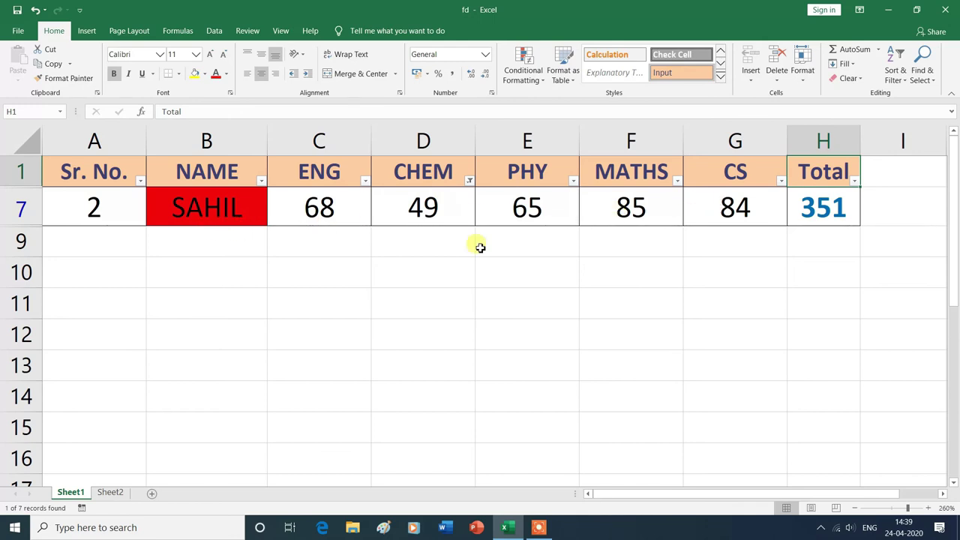
- Change the CHEM number filter to 'is less than or equal to 55'
left_click(469, 181)
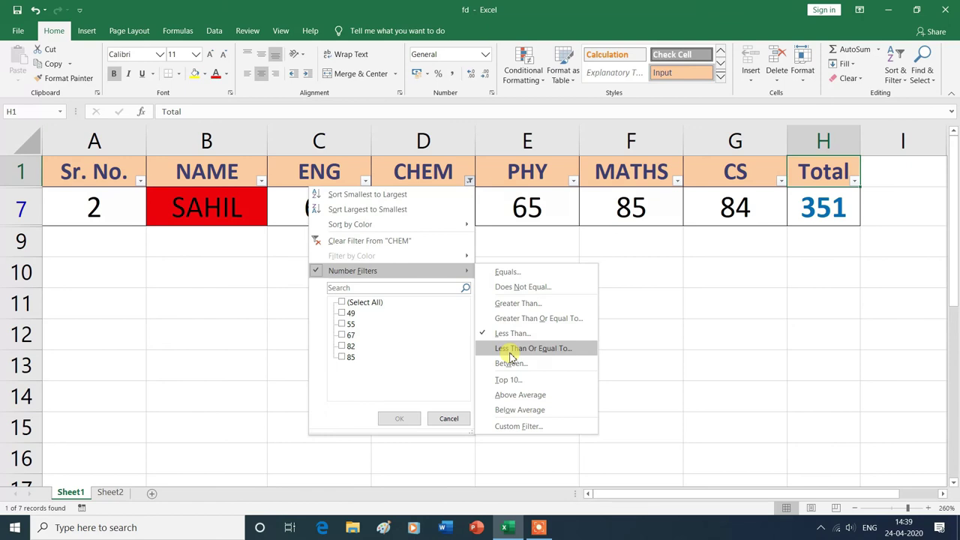
left_click(513, 348)
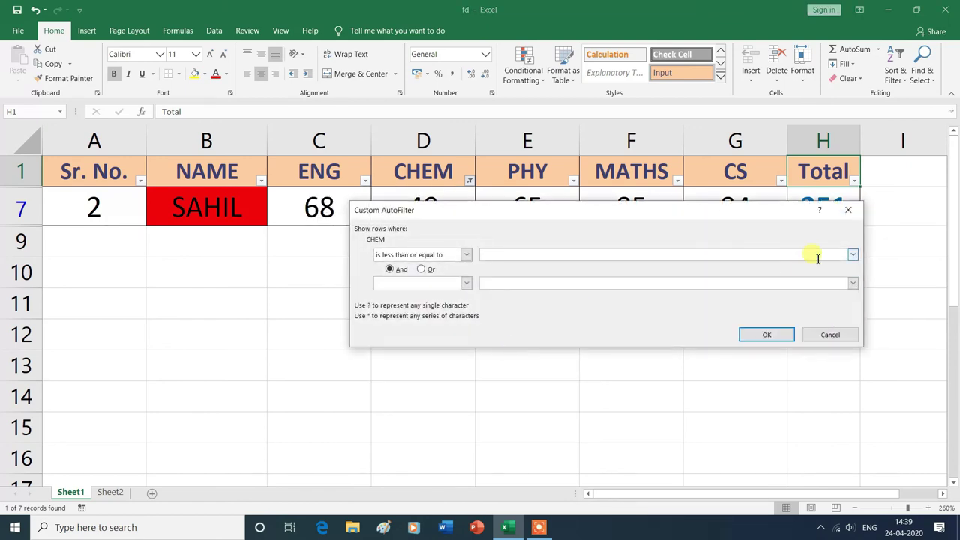
left_click(852, 255)
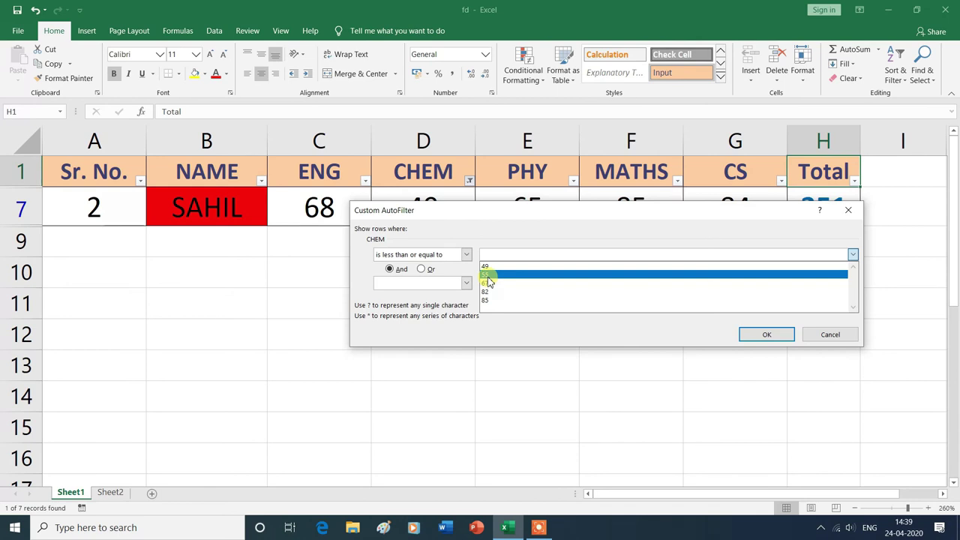
left_click(488, 274)
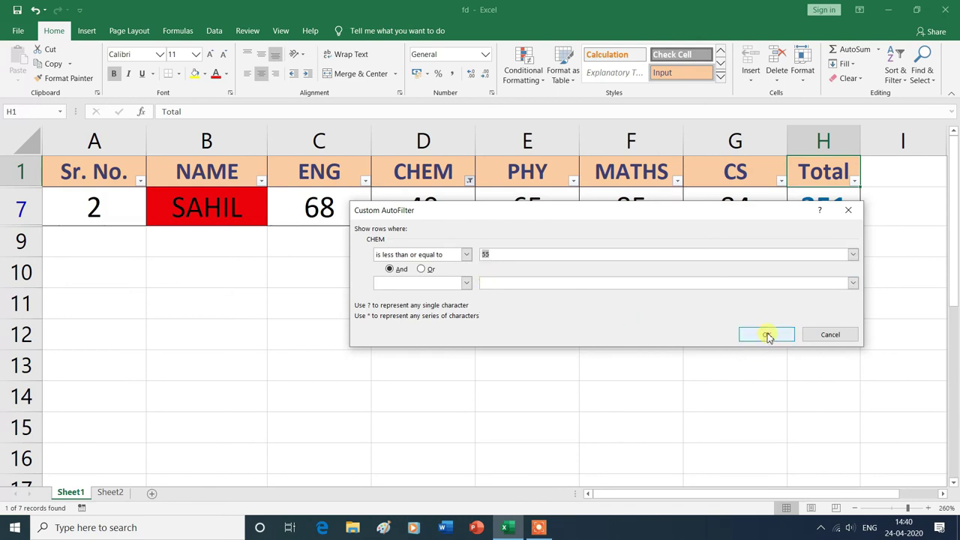
left_click(767, 336)
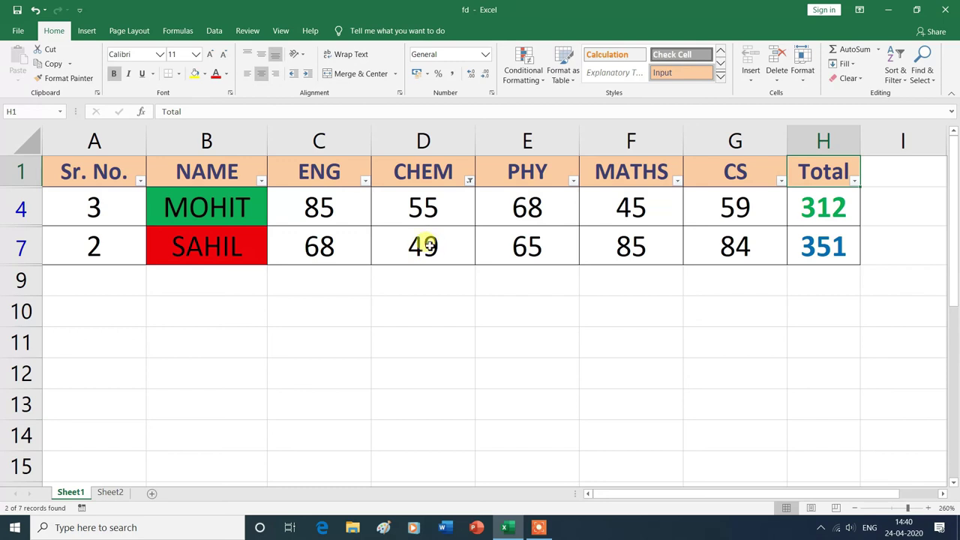
- Apply a CHEM Between filter from 67 to 85, showing AMAN, RAKESH, AJAY, VIJAY and BOBY
left_click(469, 181)
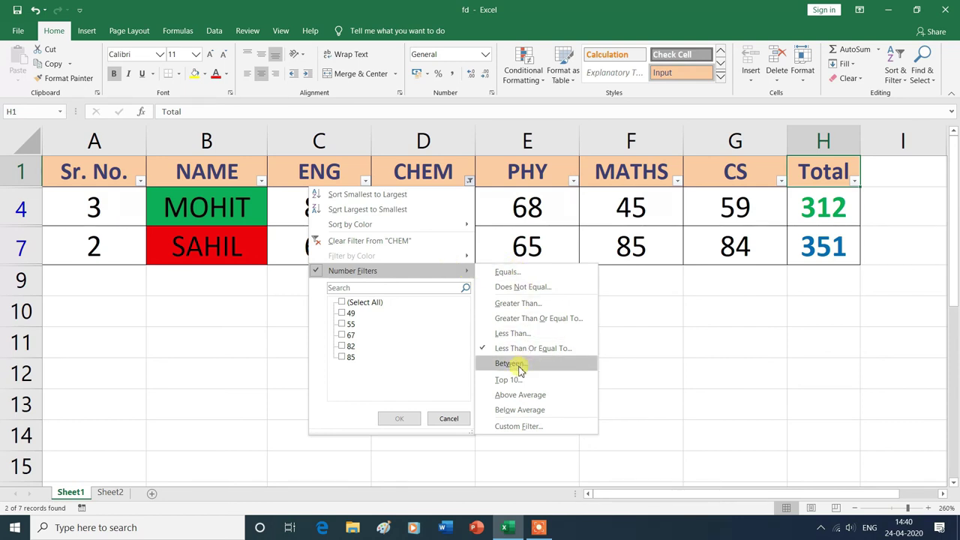
left_click(510, 363)
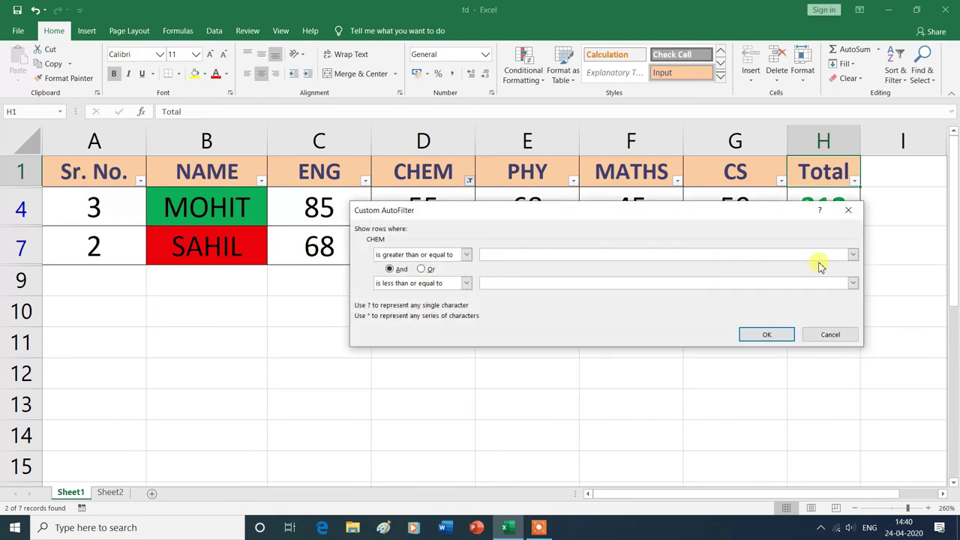
left_click(853, 255)
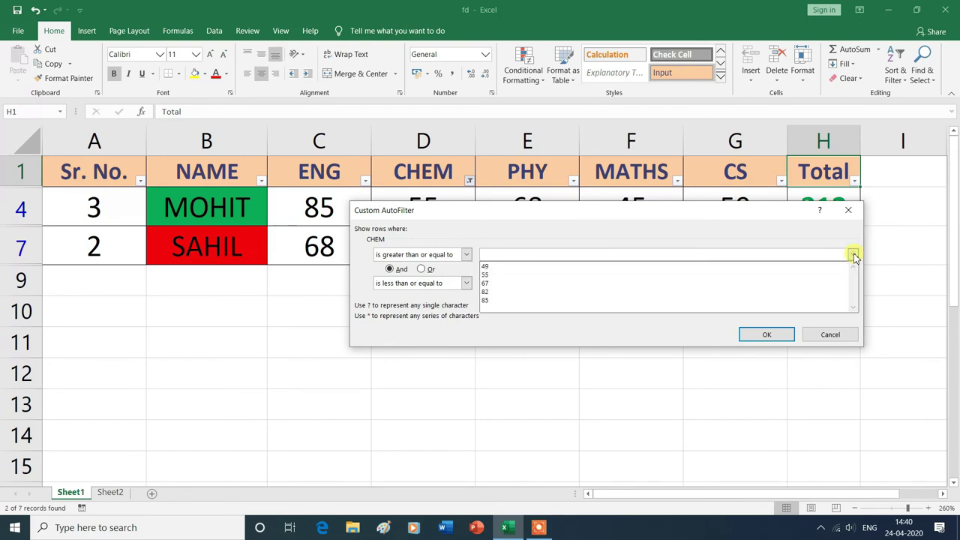
left_click(492, 285)
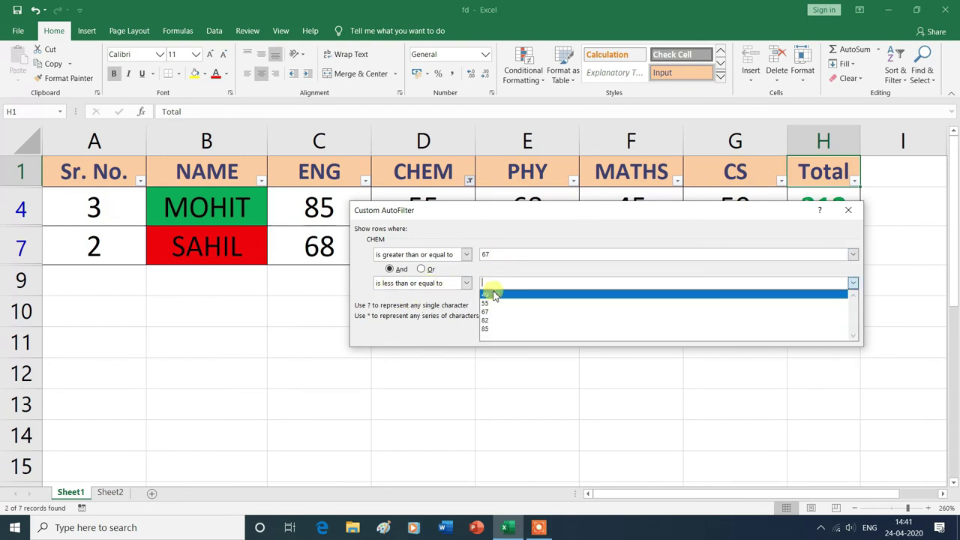
left_click(492, 330)
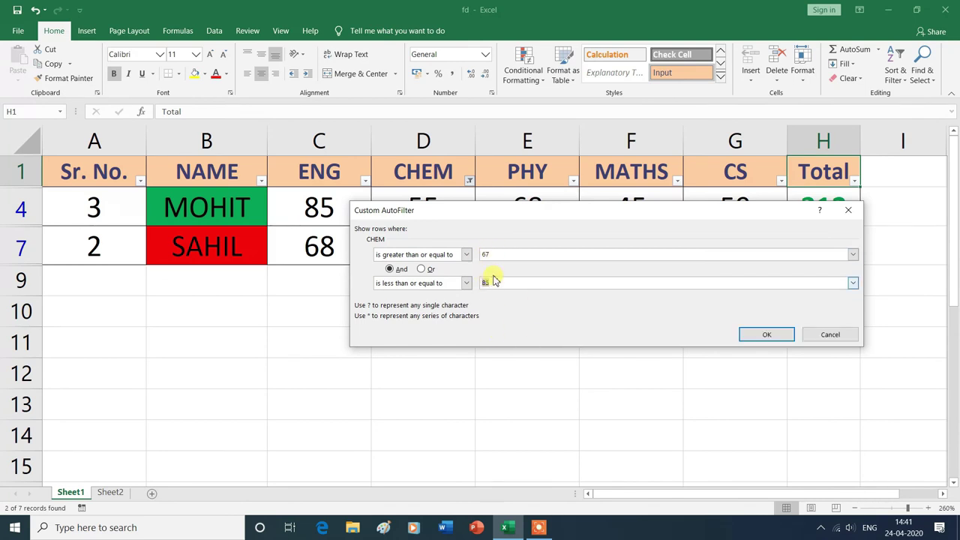
left_click(766, 335)
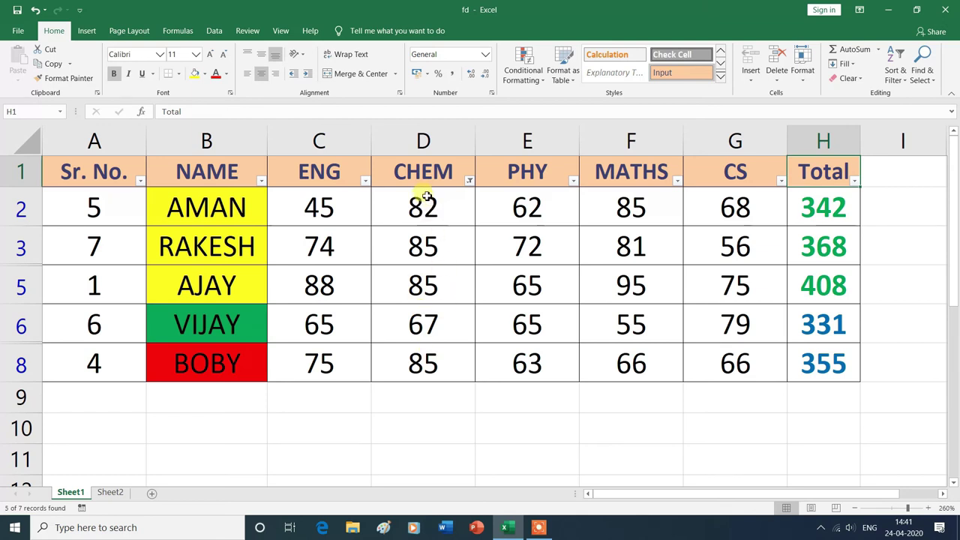
- Apply a Top 10 filter on CHEM set to the top 3 items, showing RAKESH, AJAY and BOBY
left_click(470, 181)
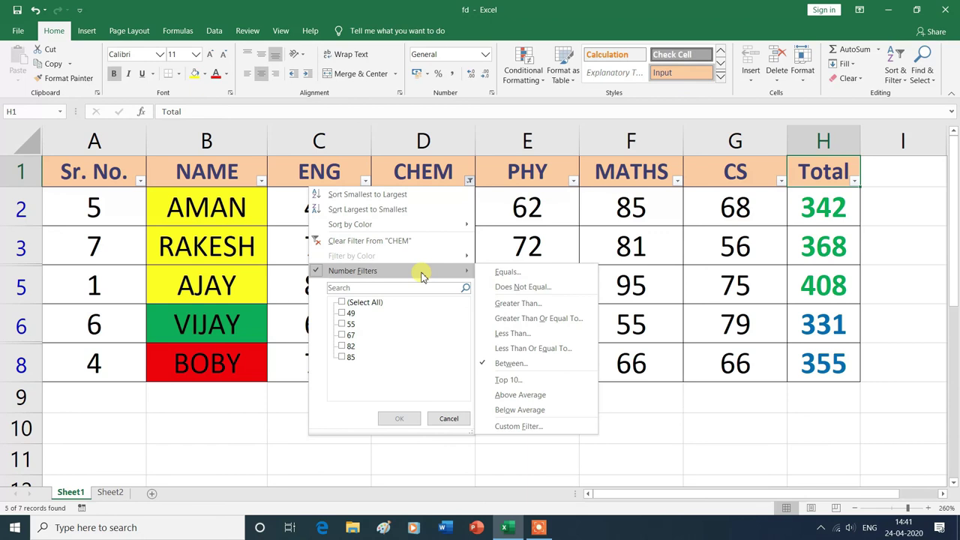
left_click(509, 380)
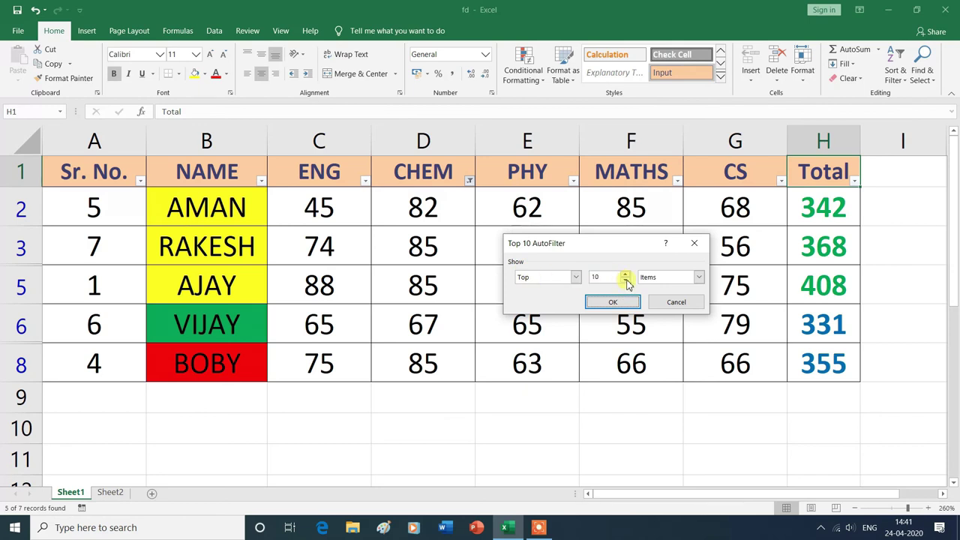
left_click(626, 279)
left_click(614, 303)
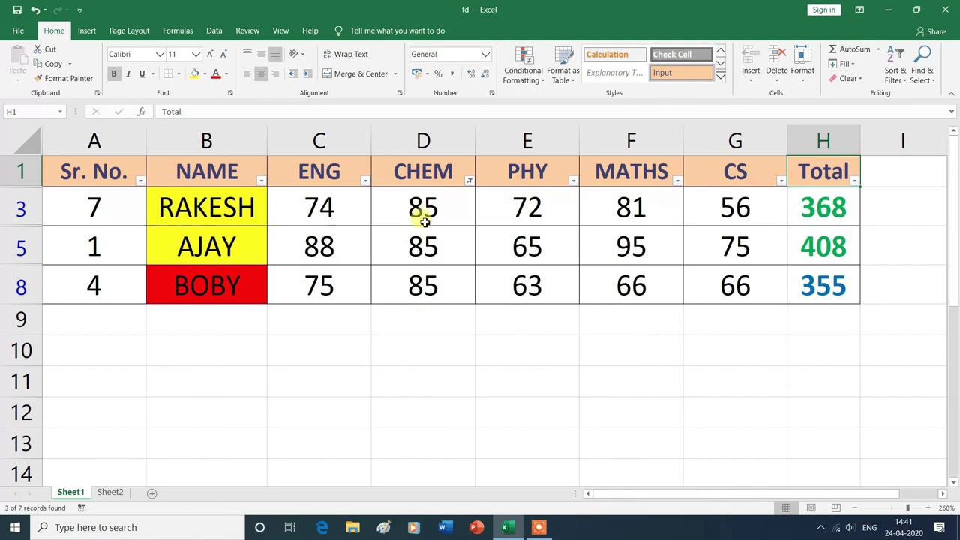
left_click(468, 181)
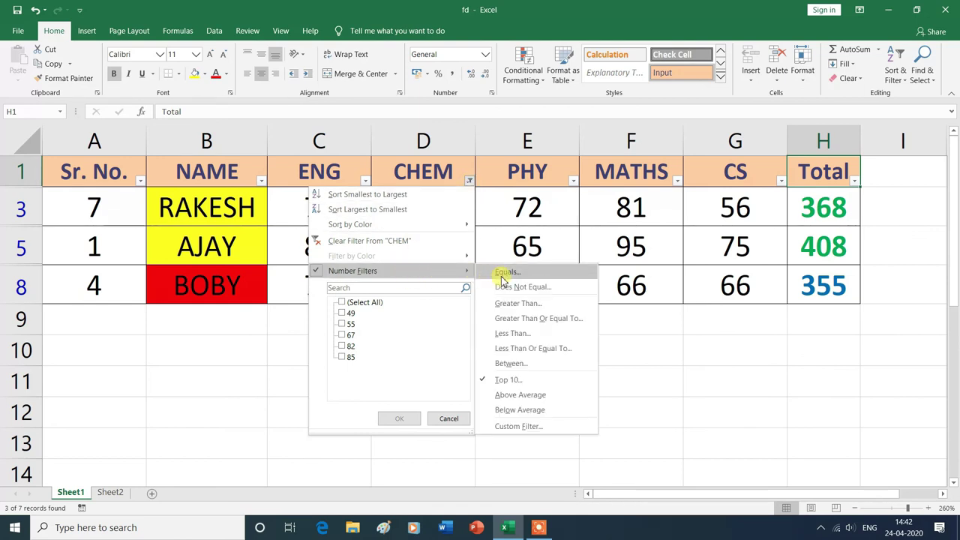
- Filter CHEM to Above Average, then switch to Below Average, showing MOHIT, VIJAY and SAHIL
left_click(510, 399)
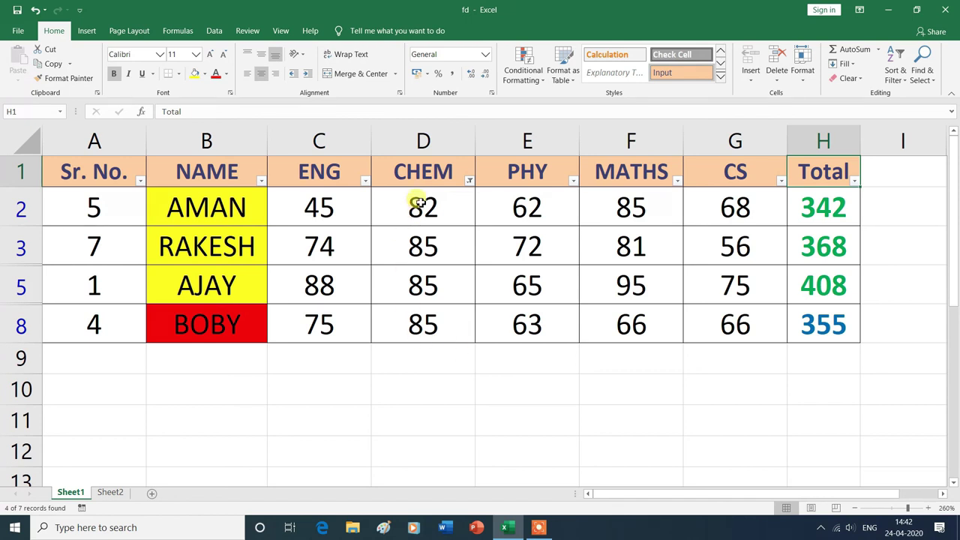
left_click(469, 181)
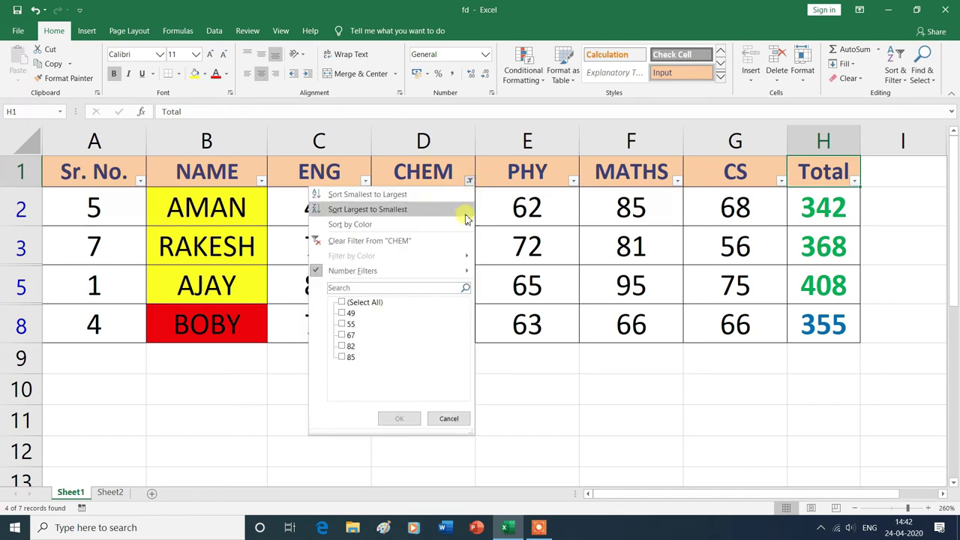
mouse_move(447, 279)
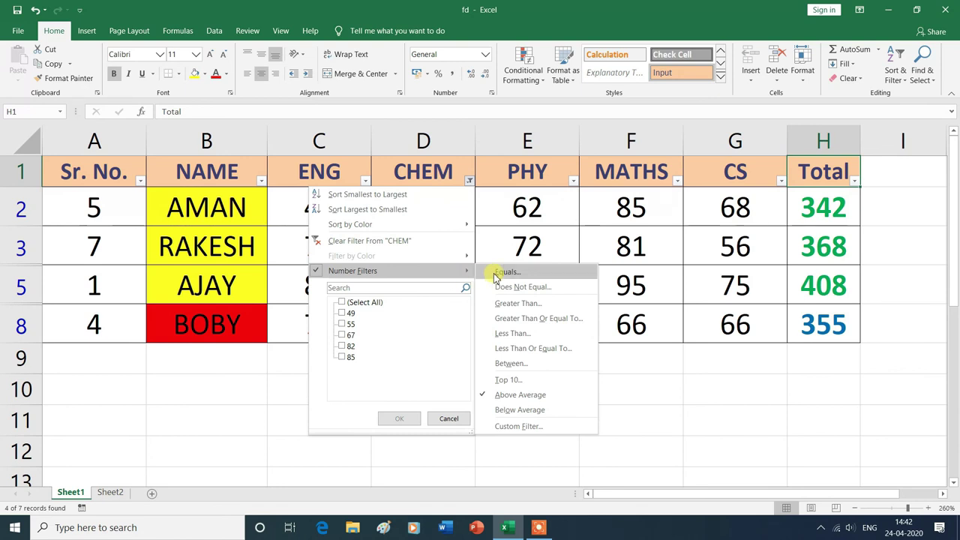
left_click(501, 411)
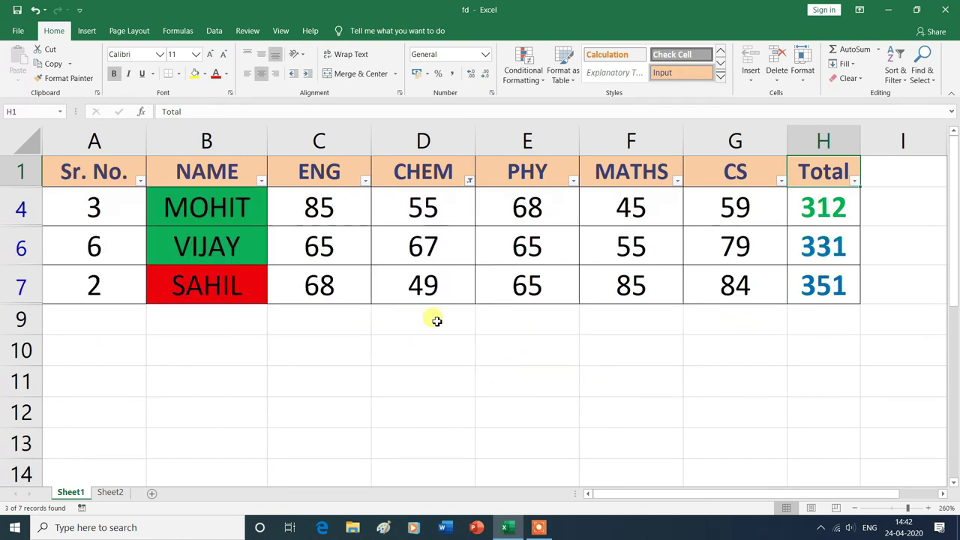
left_click(468, 183)
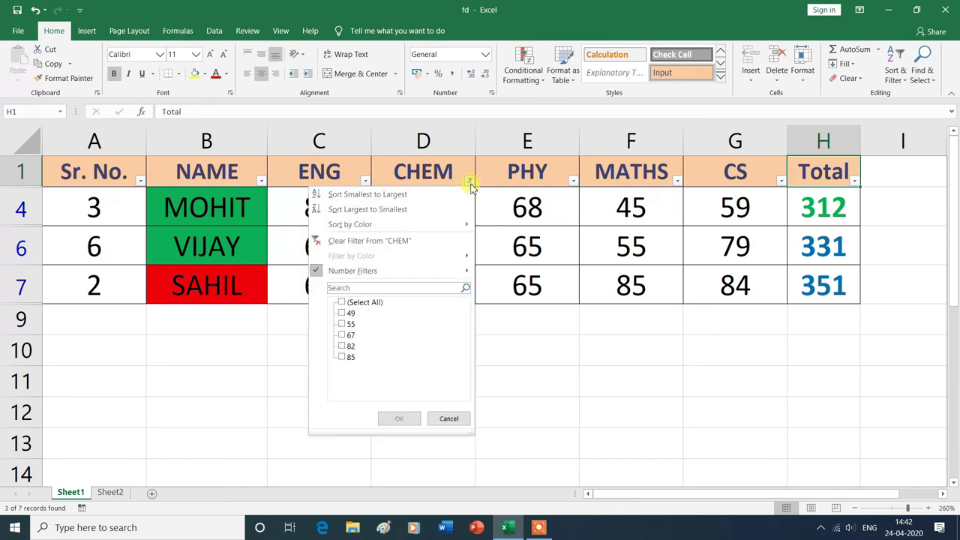
- Select all CHEM values to clear its filter, so all seven students reappear
left_click(342, 302)
left_click(399, 419)
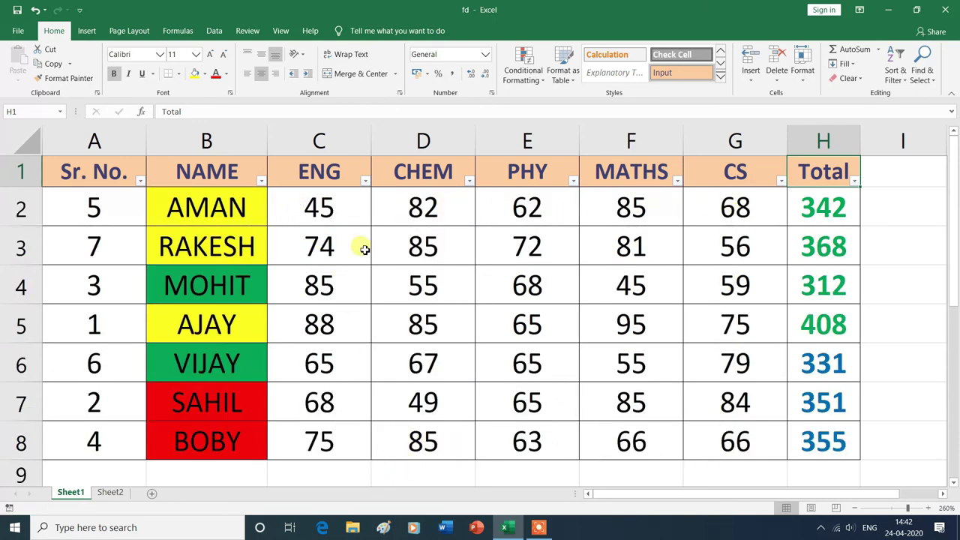
left_click(262, 181)
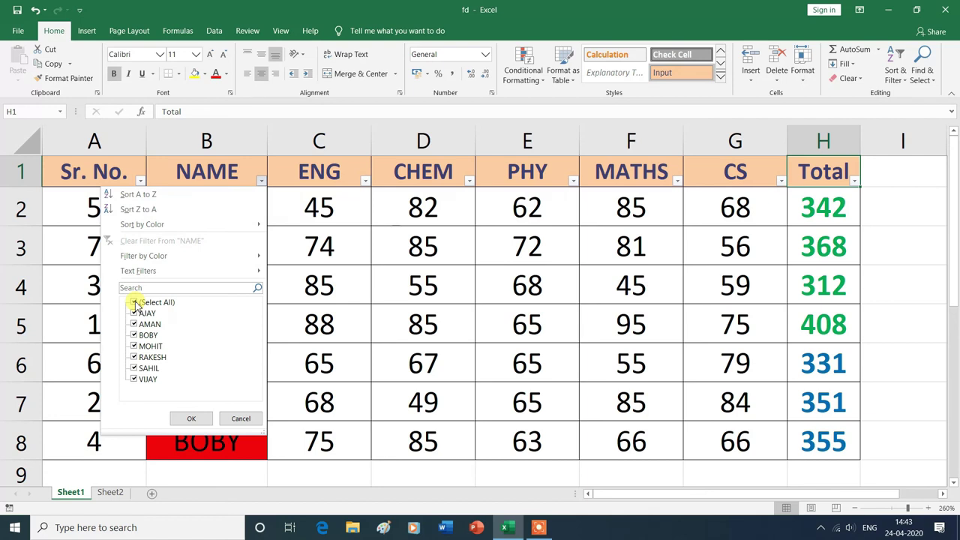
- Restrict the NAME filter to AJAY, MOHIT, SAHIL and VIJAY, showing 4 of 7 students
left_click(135, 303)
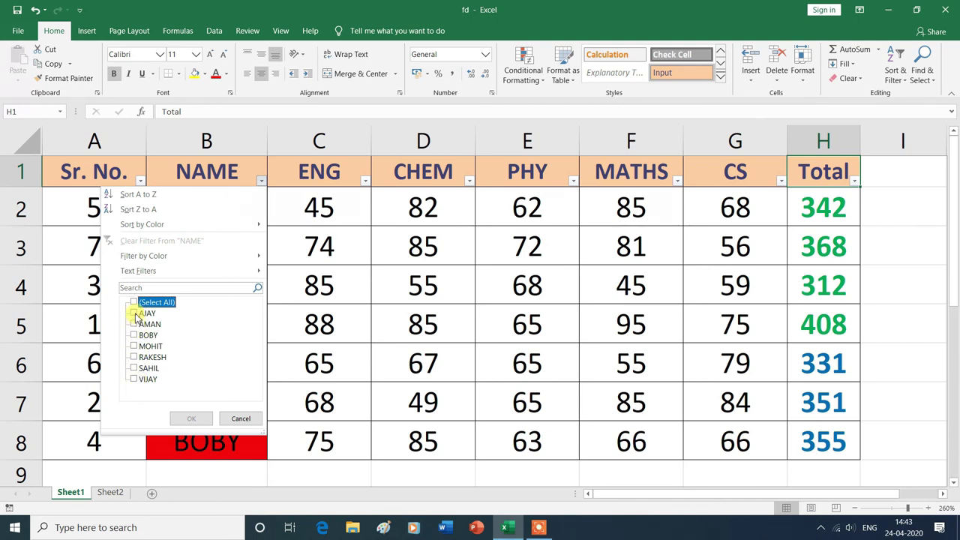
left_click(136, 314)
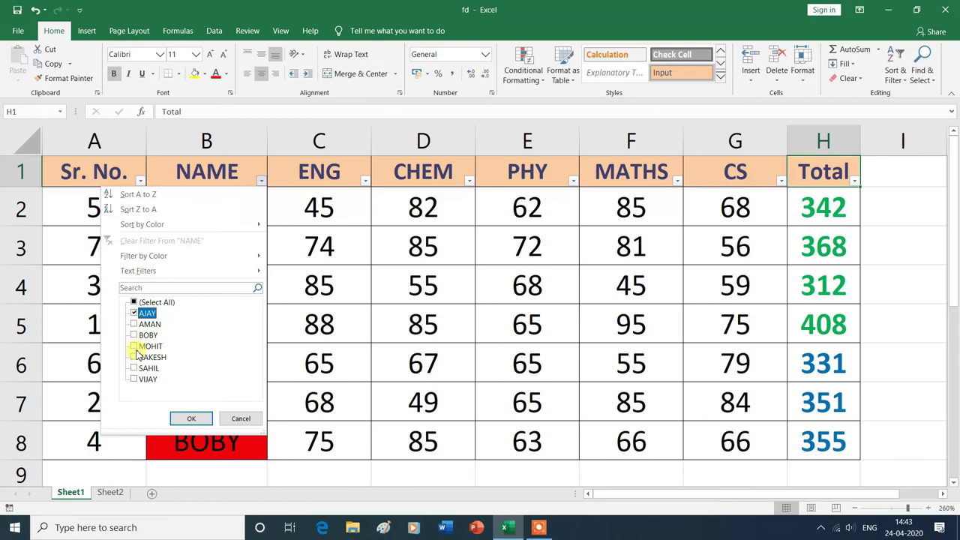
left_click(135, 346)
left_click(135, 368)
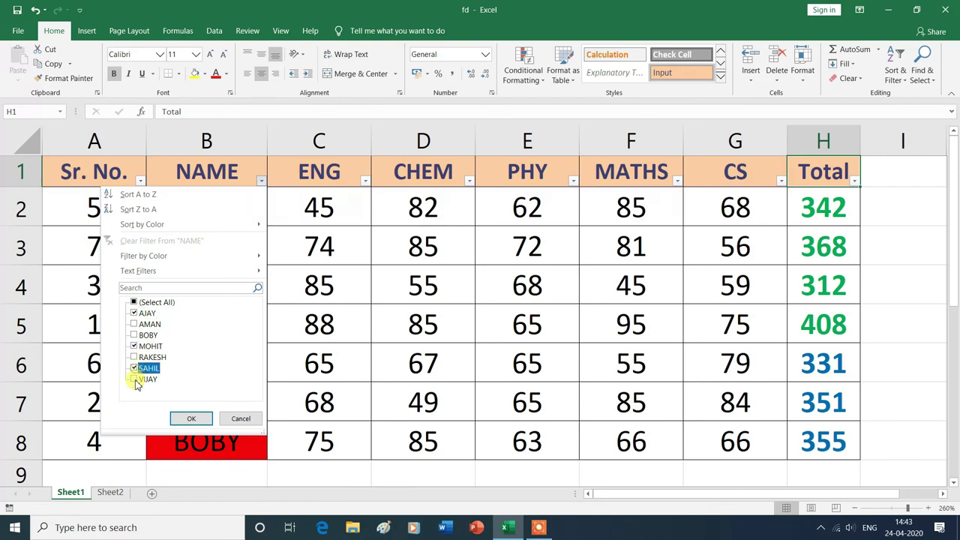
left_click(135, 380)
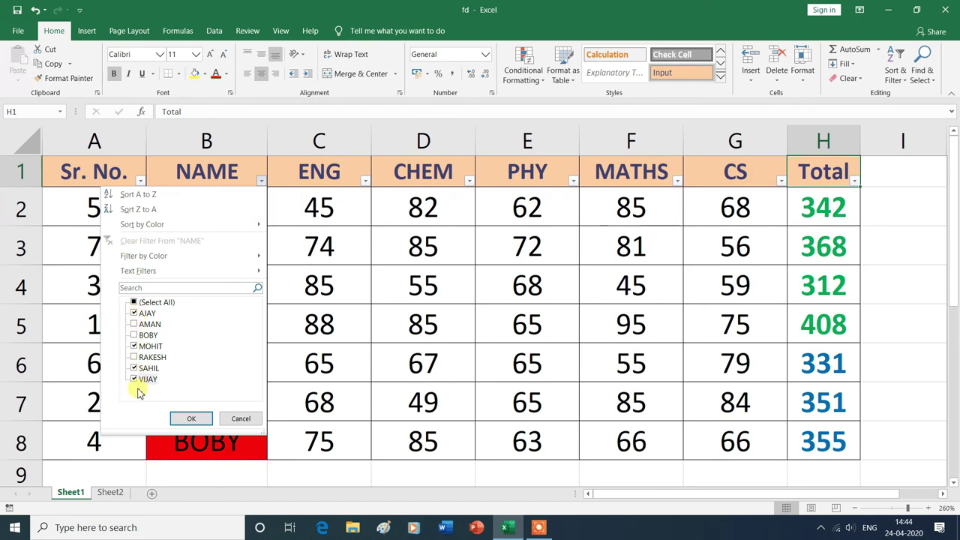
left_click(191, 420)
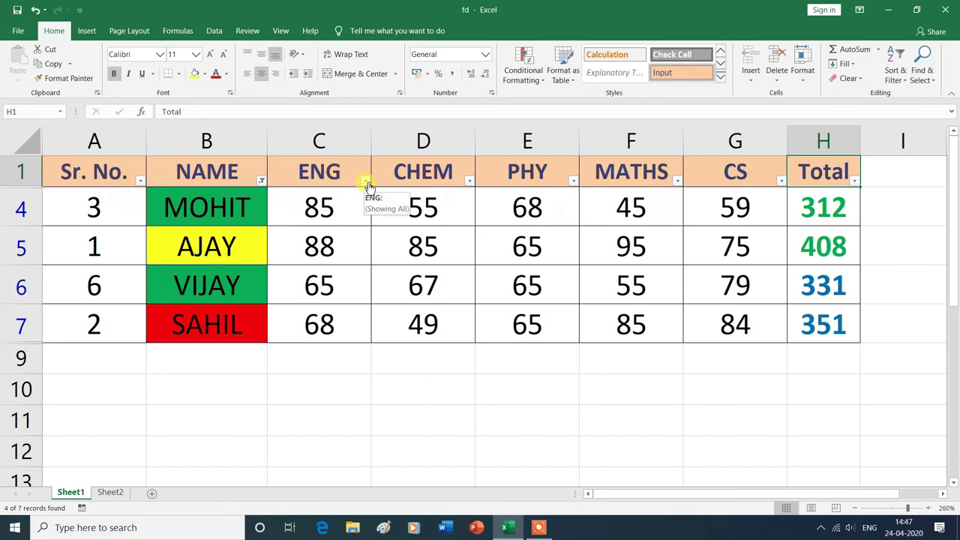
- Filter ENG to the marks 65 and 85, leaving only MOHIT and VIJAY
left_click(366, 182)
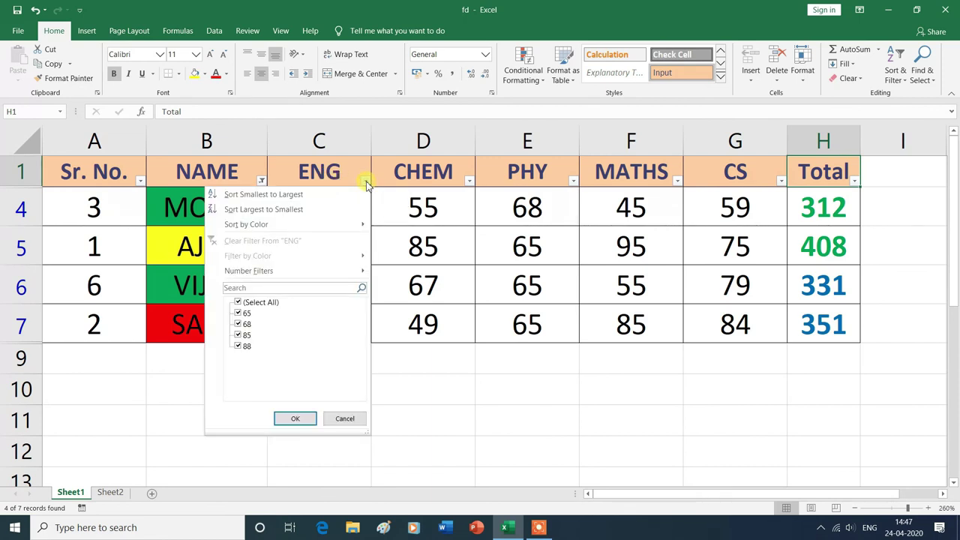
left_click(239, 303)
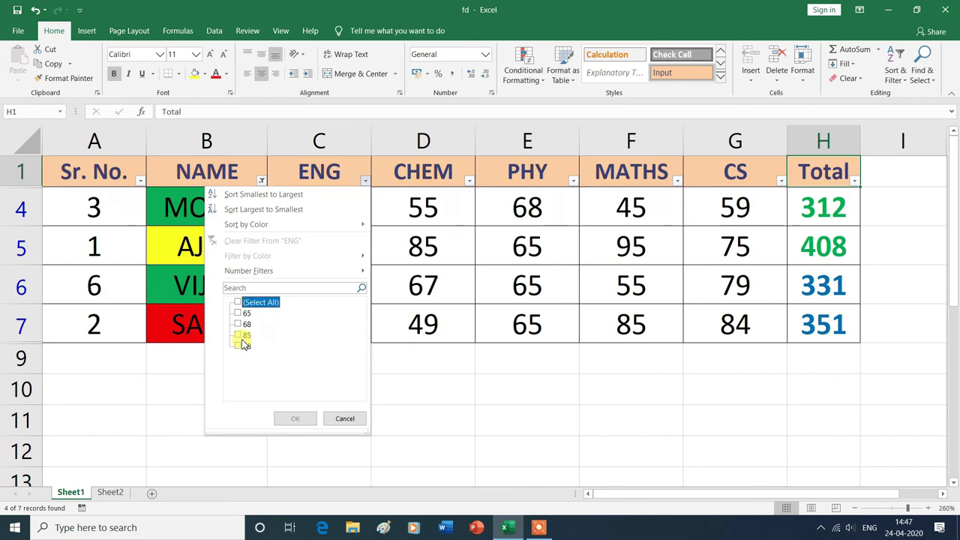
left_click(239, 336)
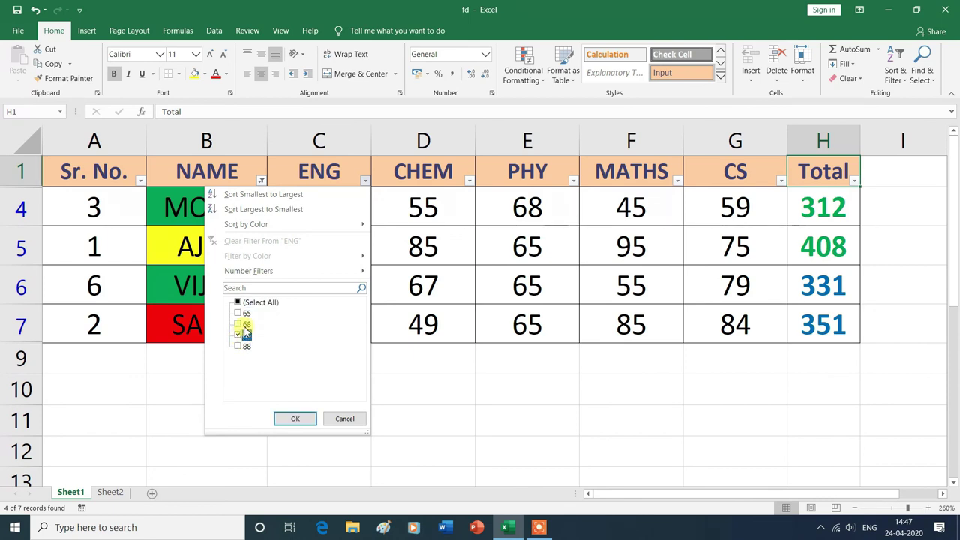
left_click(239, 313)
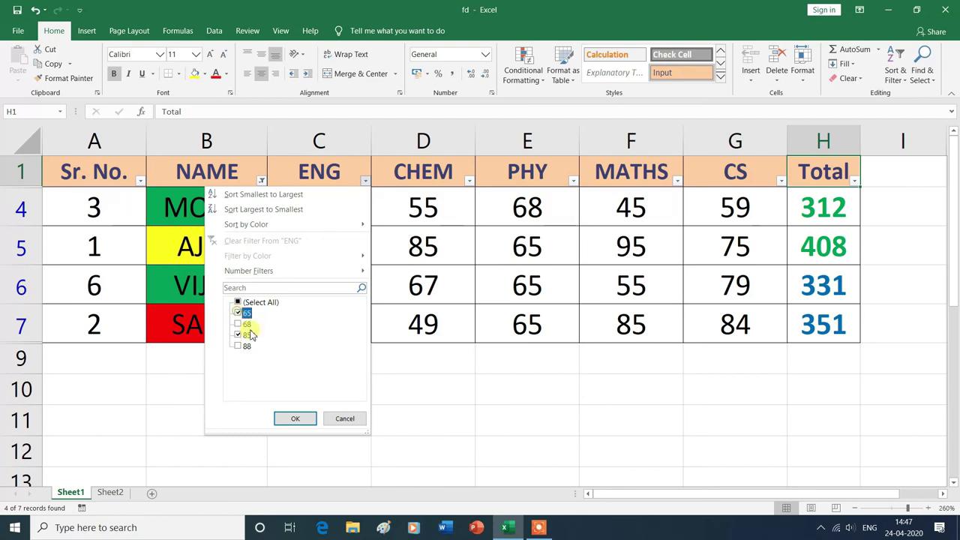
left_click(300, 420)
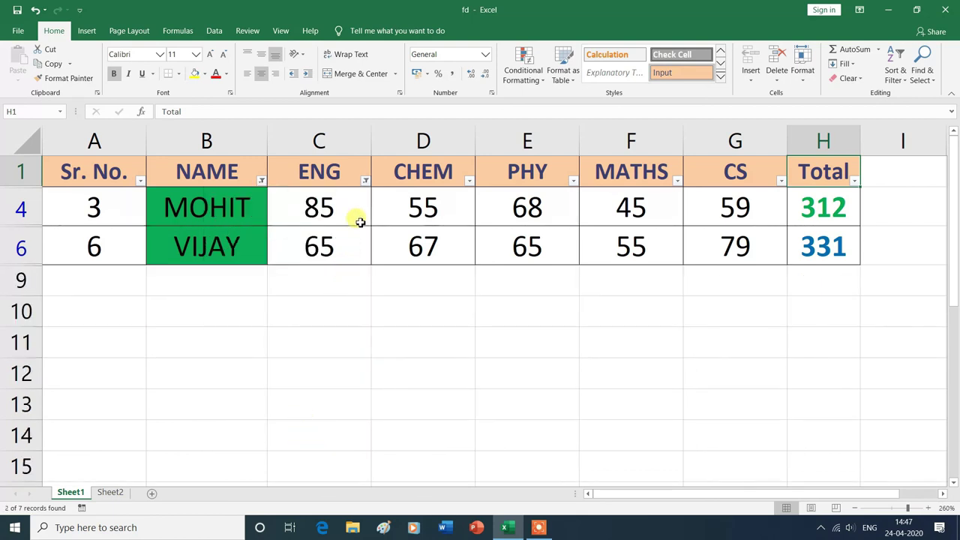